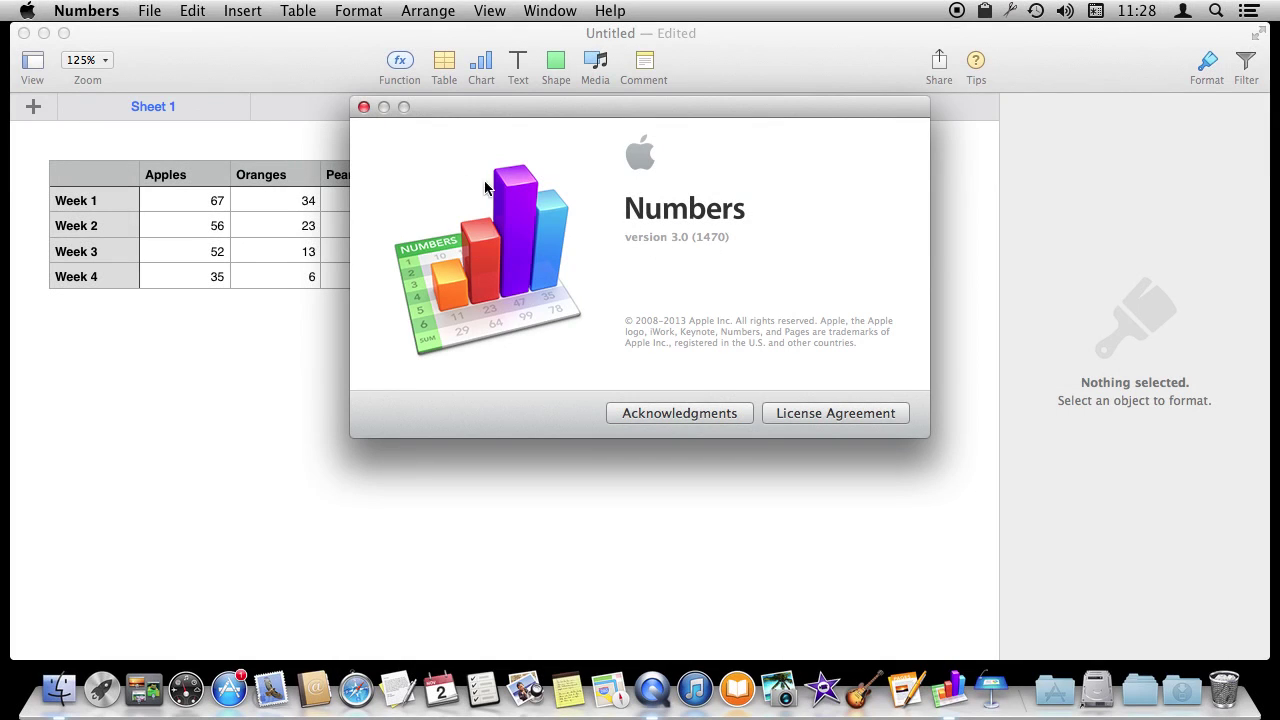
Close the About Numbers window and select the Apples Week 1 cell
click(363, 107)
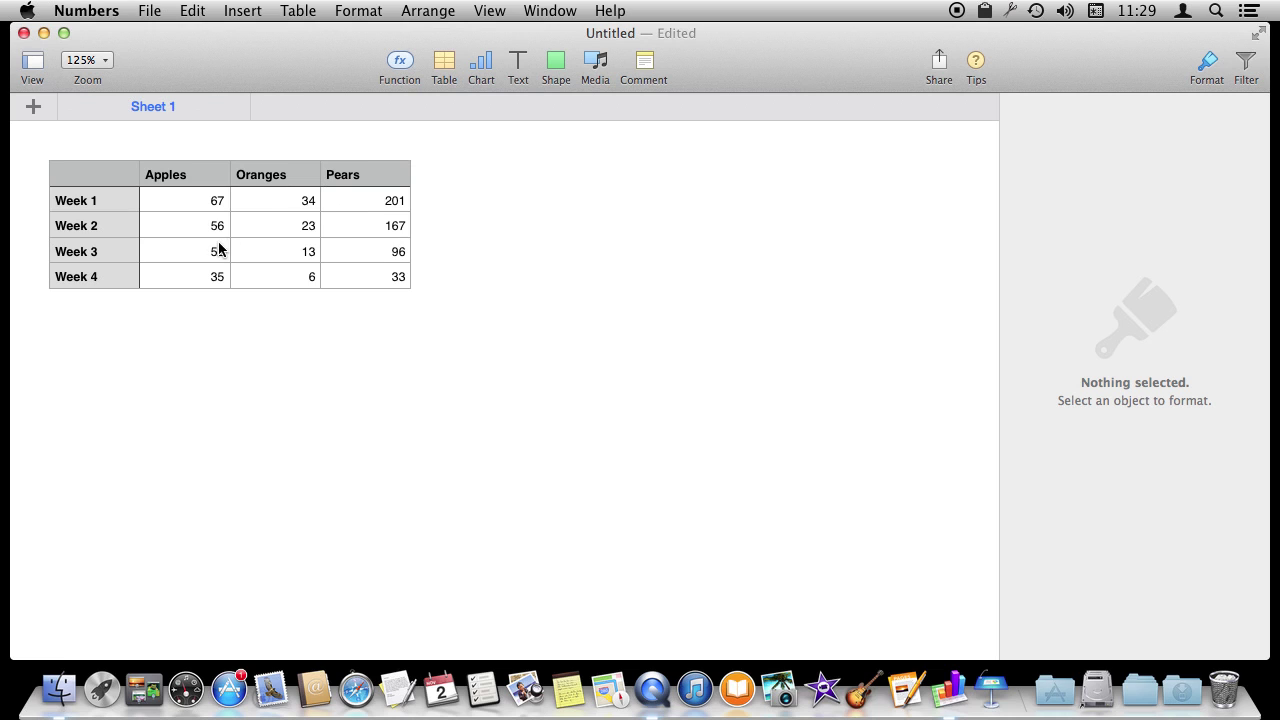
click(173, 207)
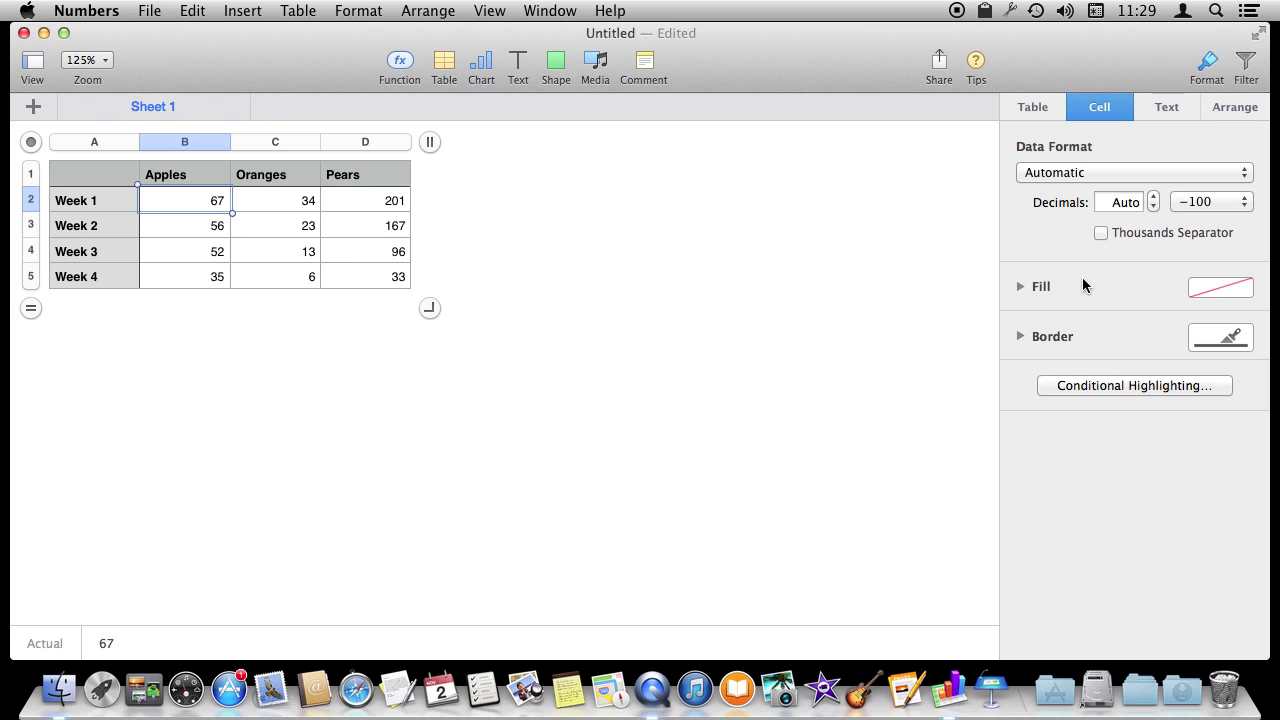
Open the Cell format options and Conditional Highlighting for Apples Week 1, starting a new rule
click(1214, 63)
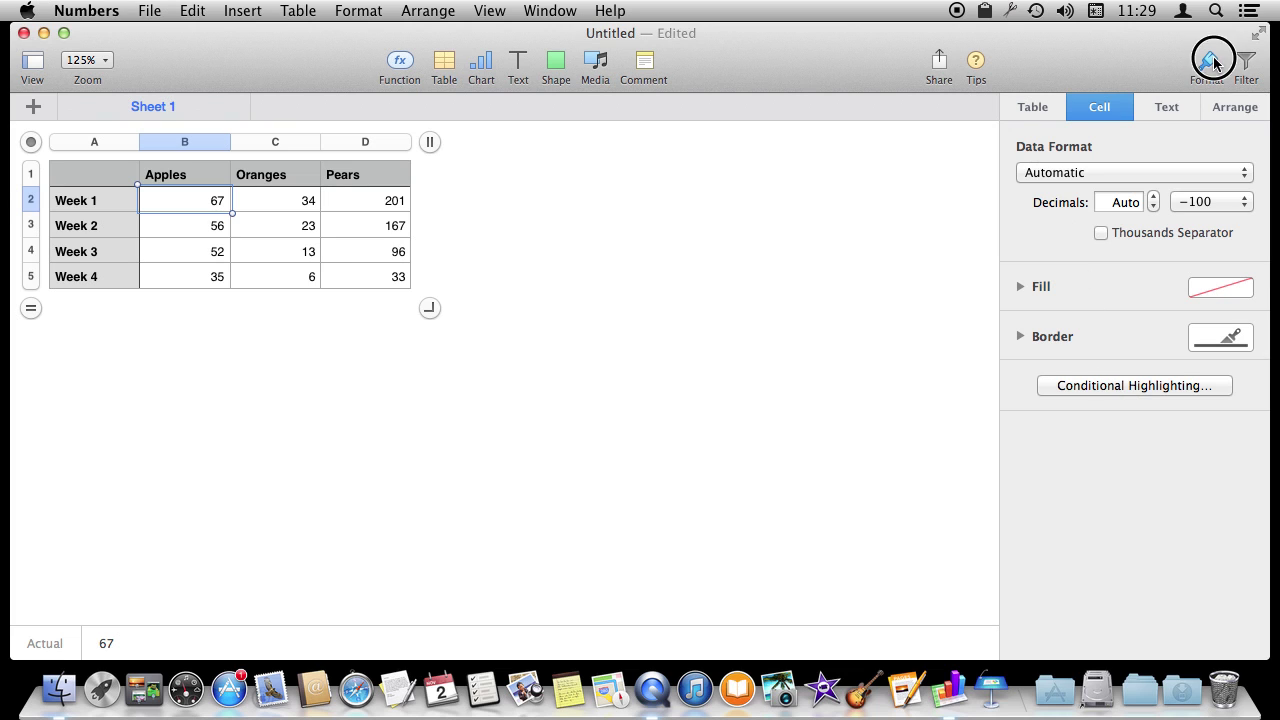
click(1210, 63)
click(1091, 109)
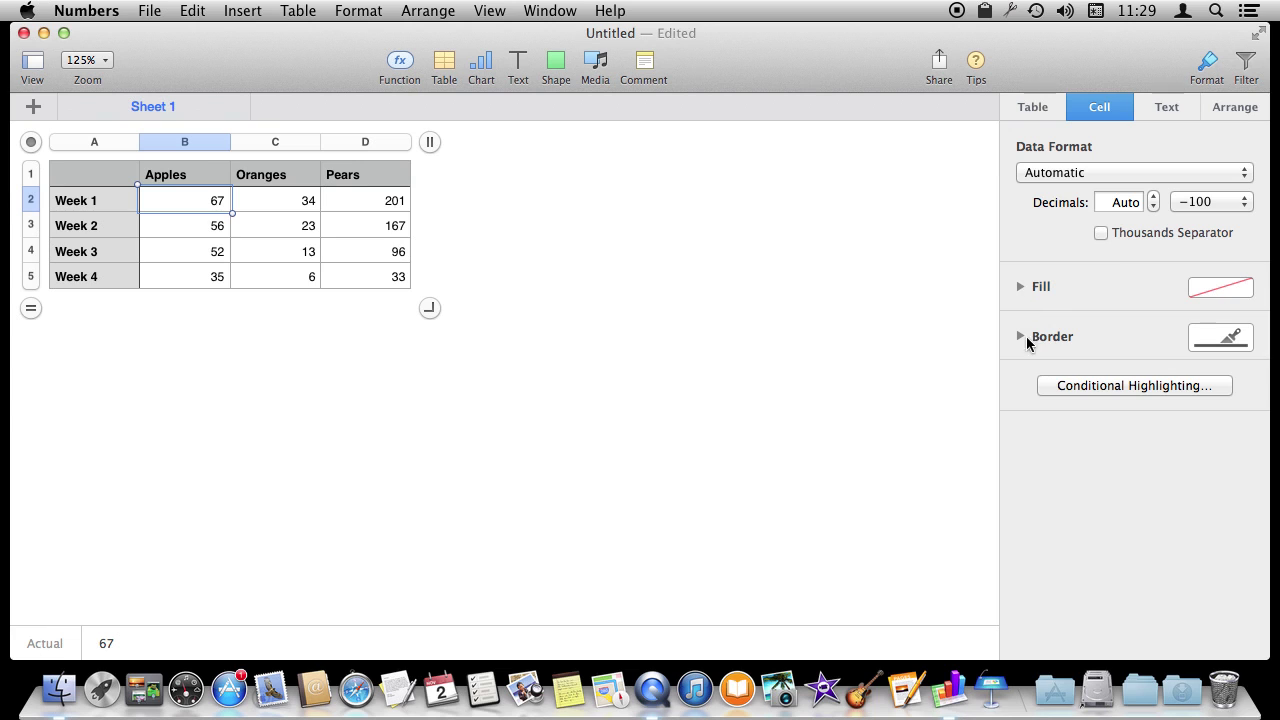
click(1112, 390)
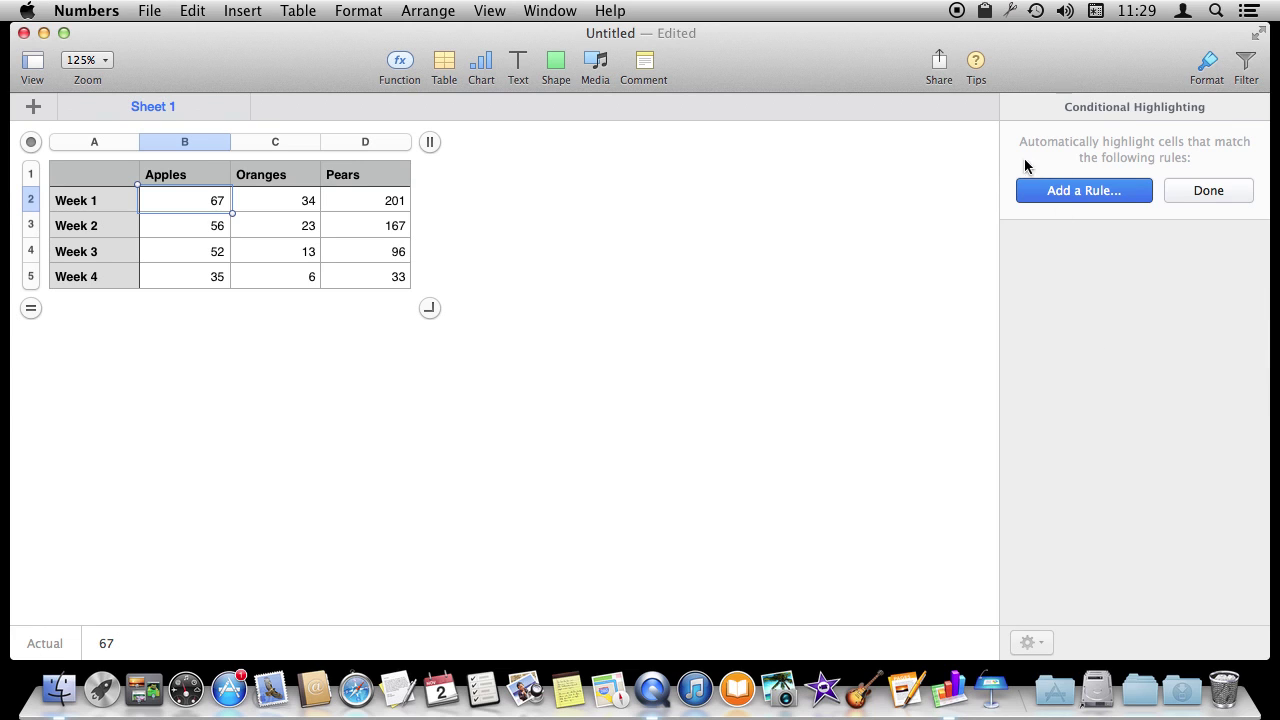
click(1074, 192)
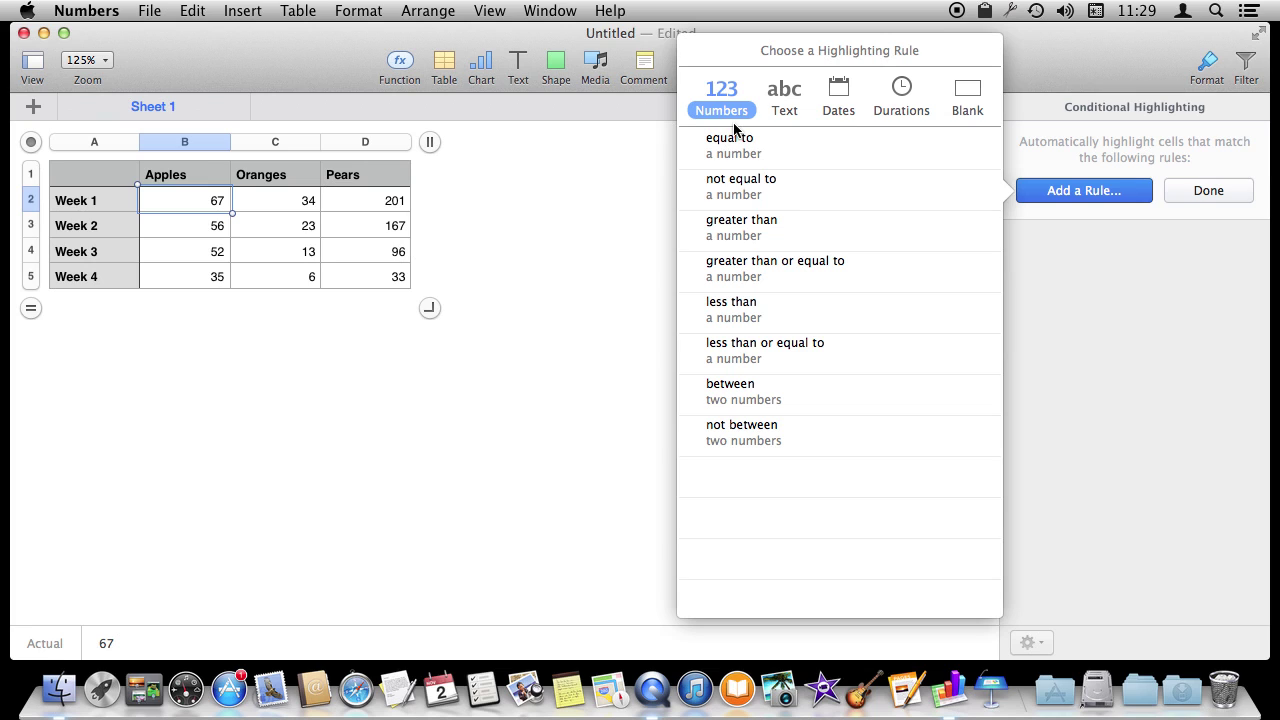
Give Apples Week 1 a Red Fill rule for values less than or equal to 40
click(777, 349)
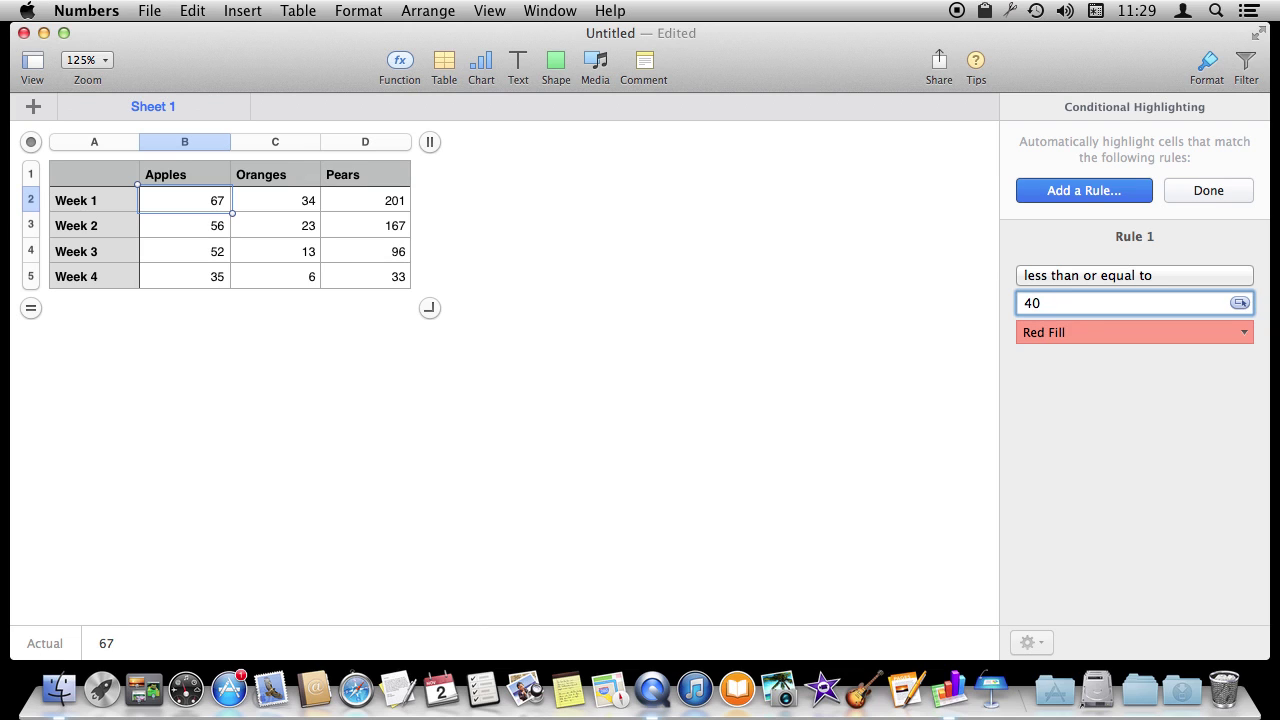
click(1246, 336)
scroll(892, 452, down, 4)
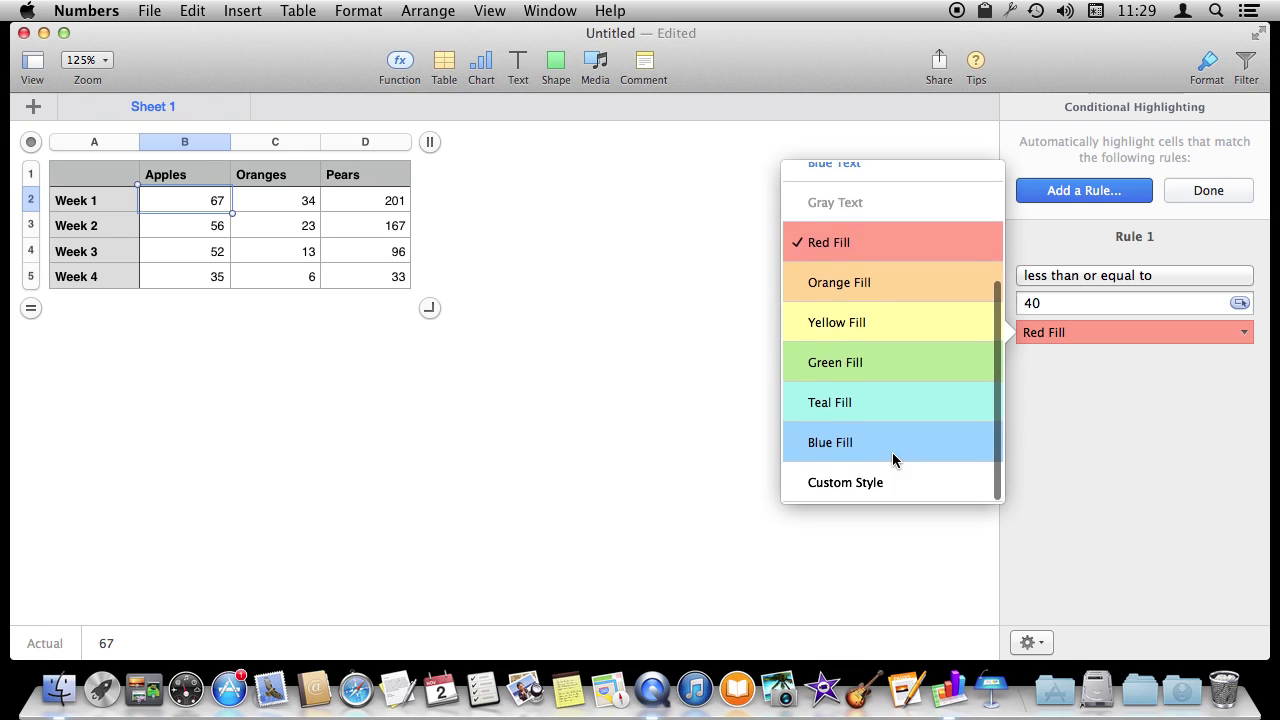
scroll(892, 452, up, 4)
scroll(874, 339, down, 4)
click(1132, 338)
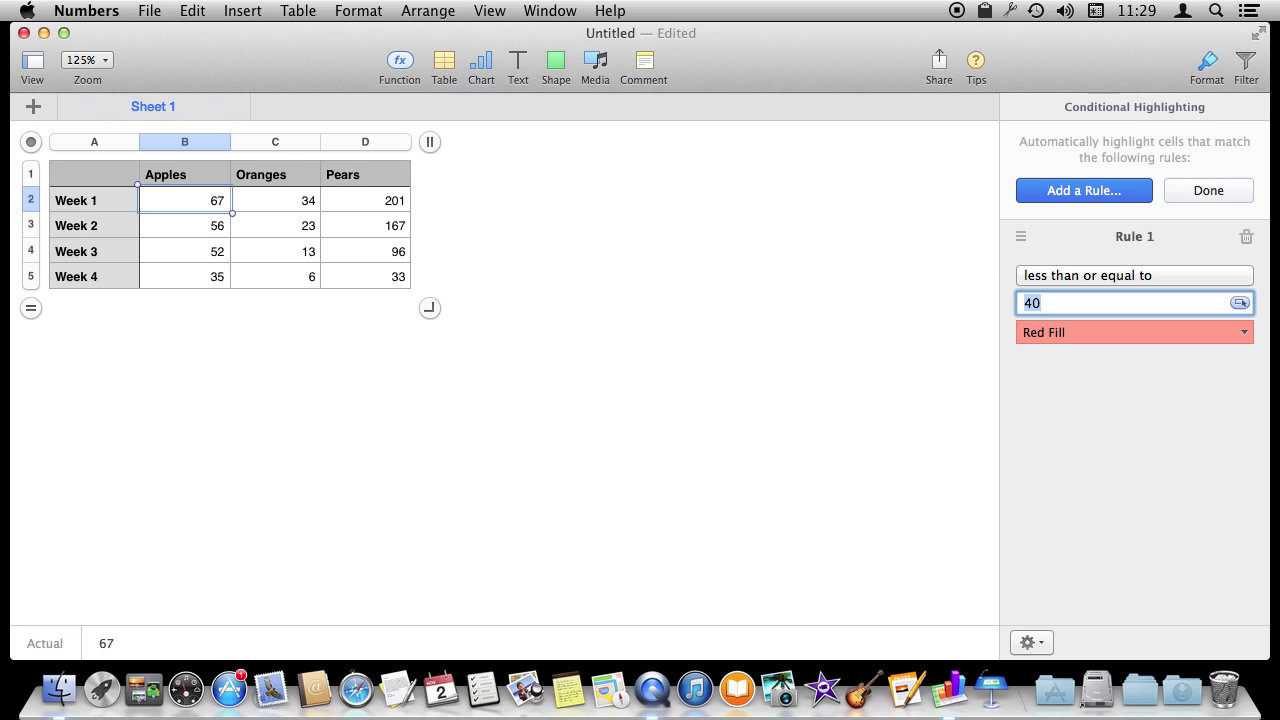
click(1213, 186)
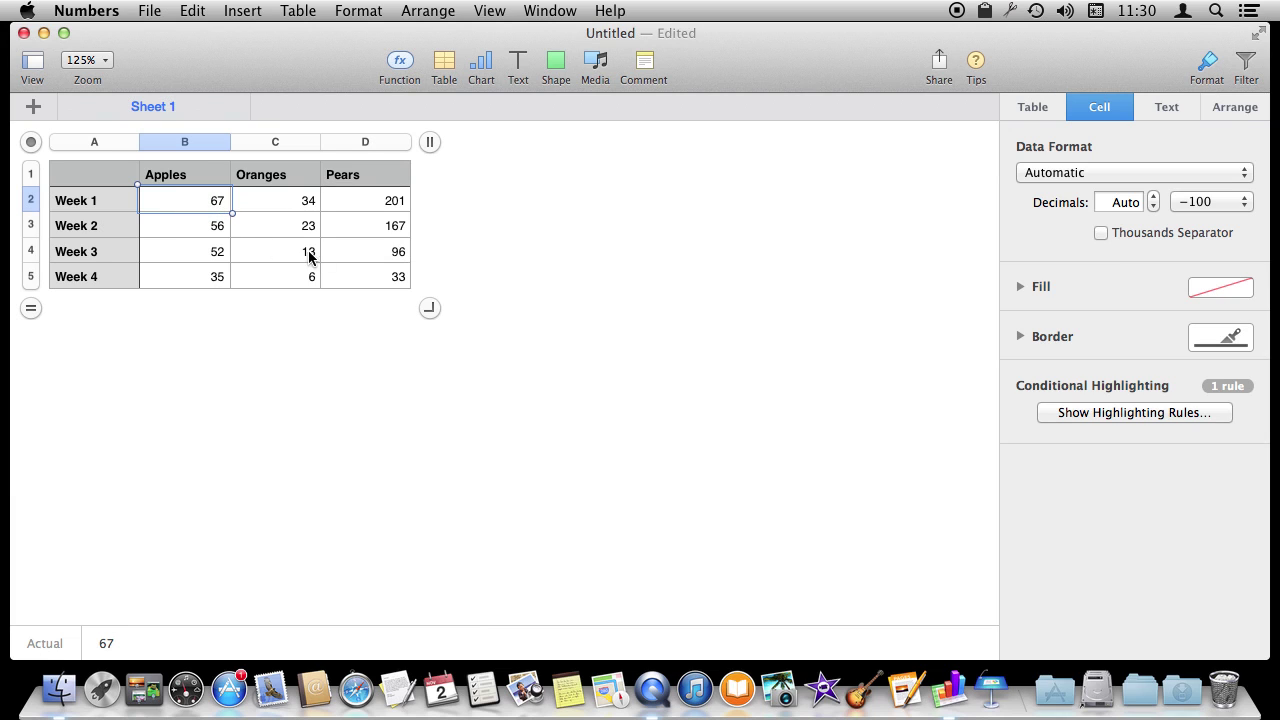
click(283, 205)
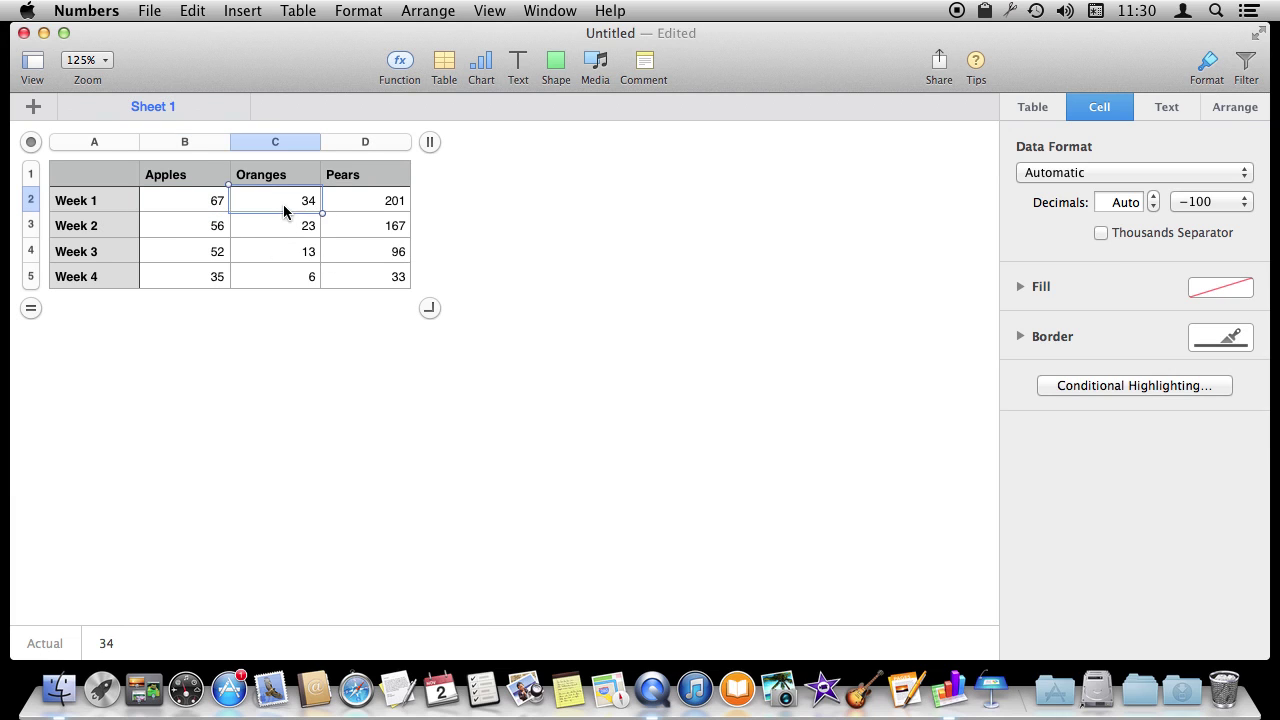
Confirm Oranges Week 1 has no rule and Apples Week 1 keeps its rule, then select B2:D5
click(1156, 385)
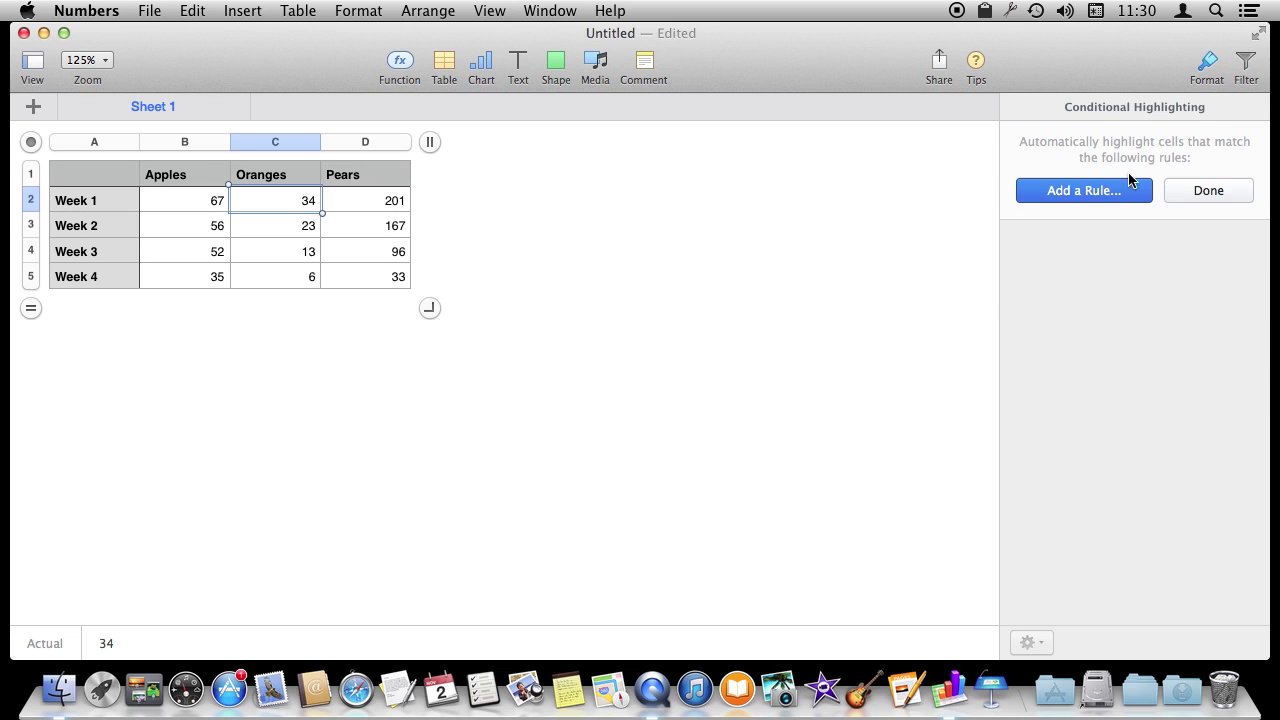
click(1200, 190)
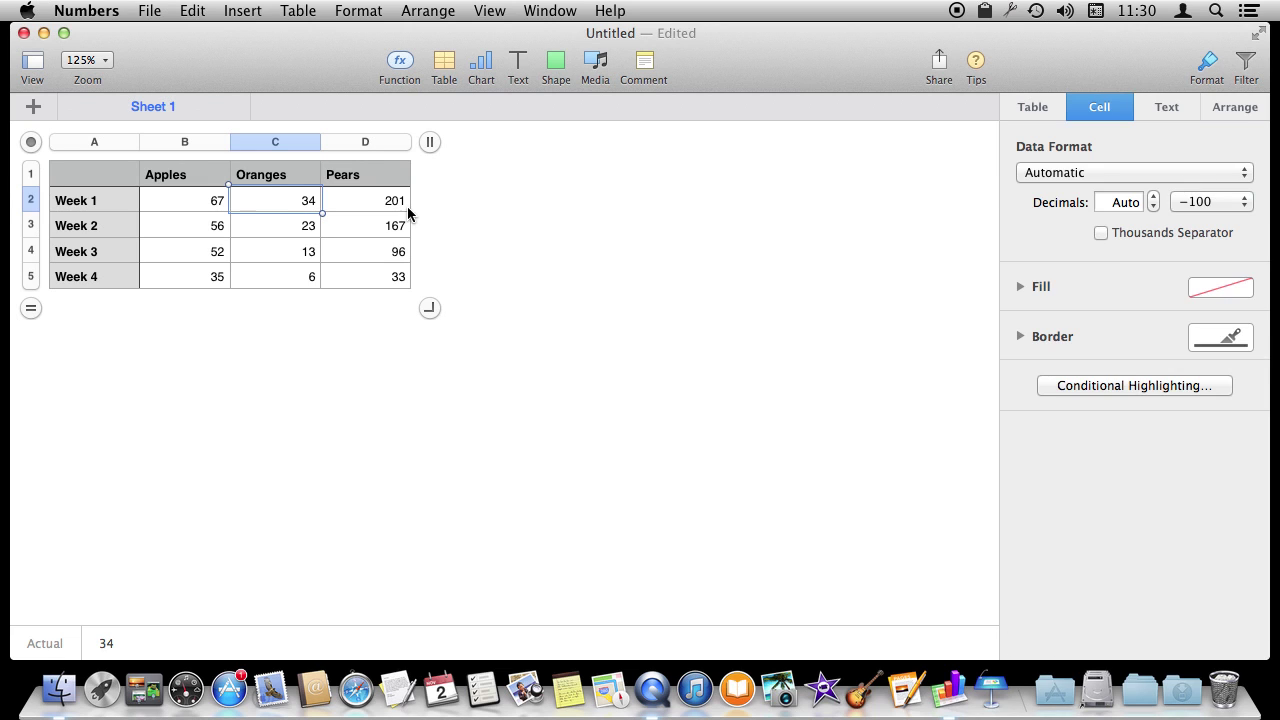
click(199, 206)
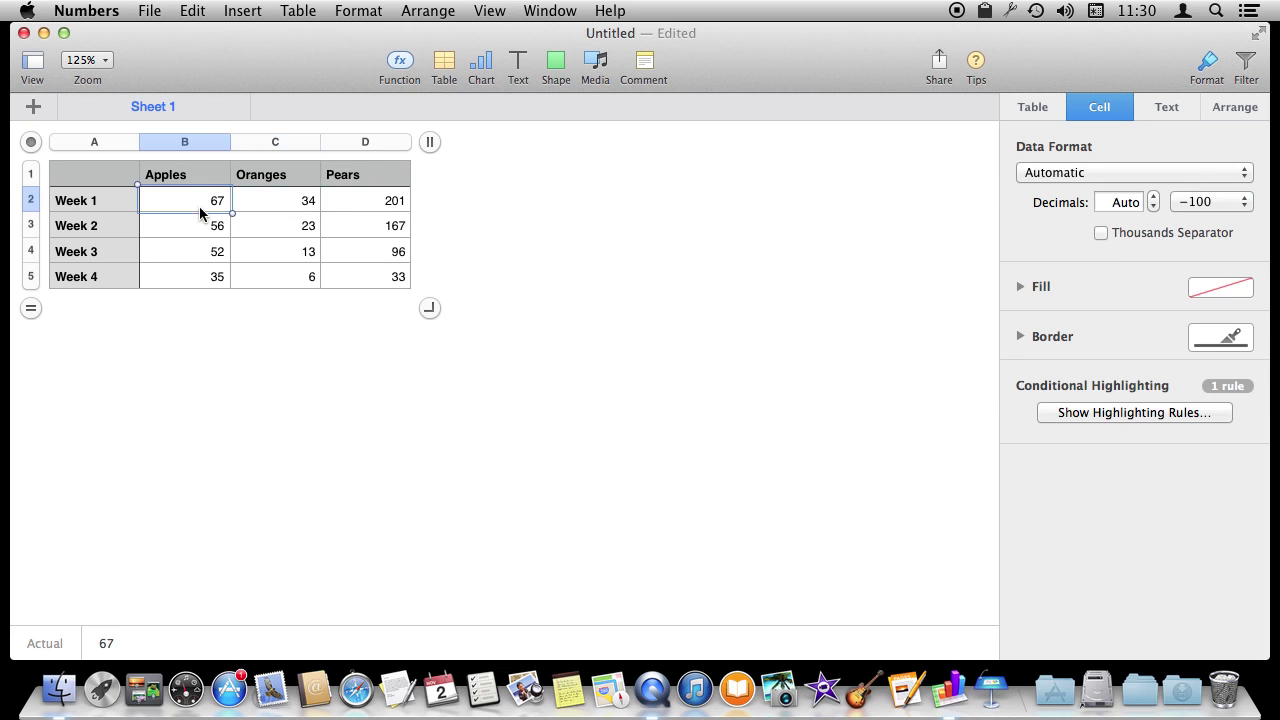
click(1113, 413)
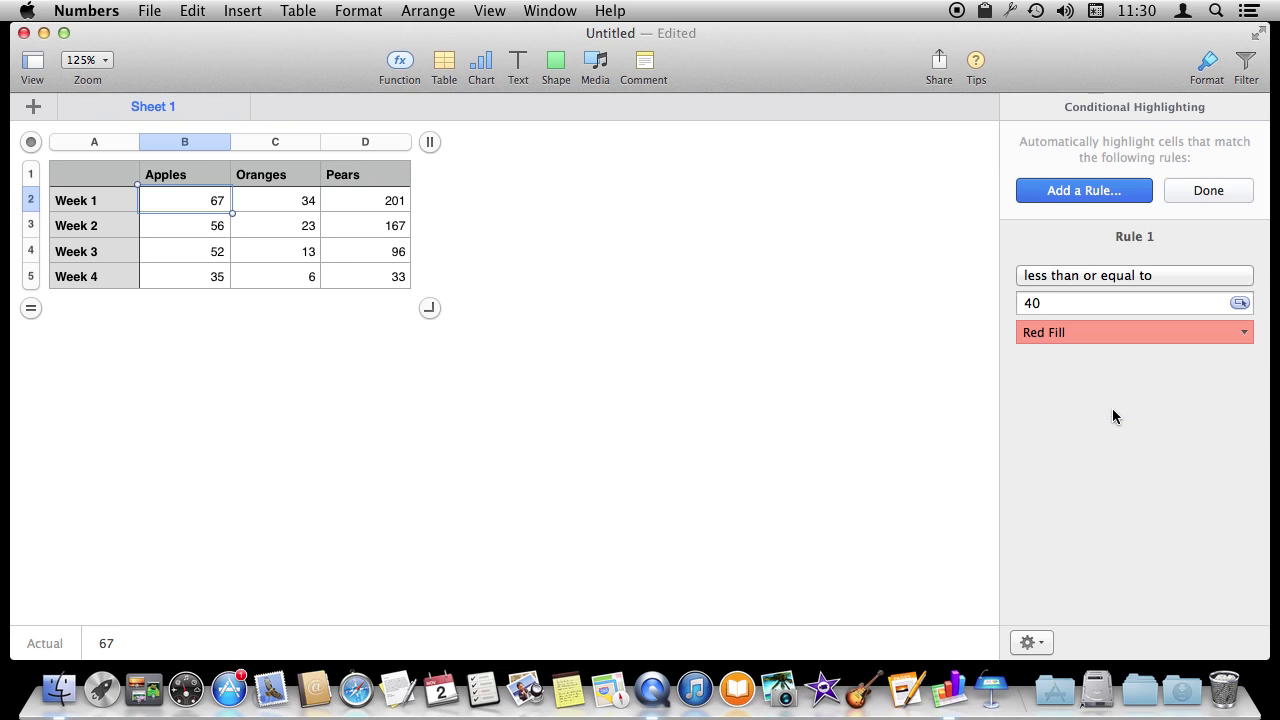
click(1203, 187)
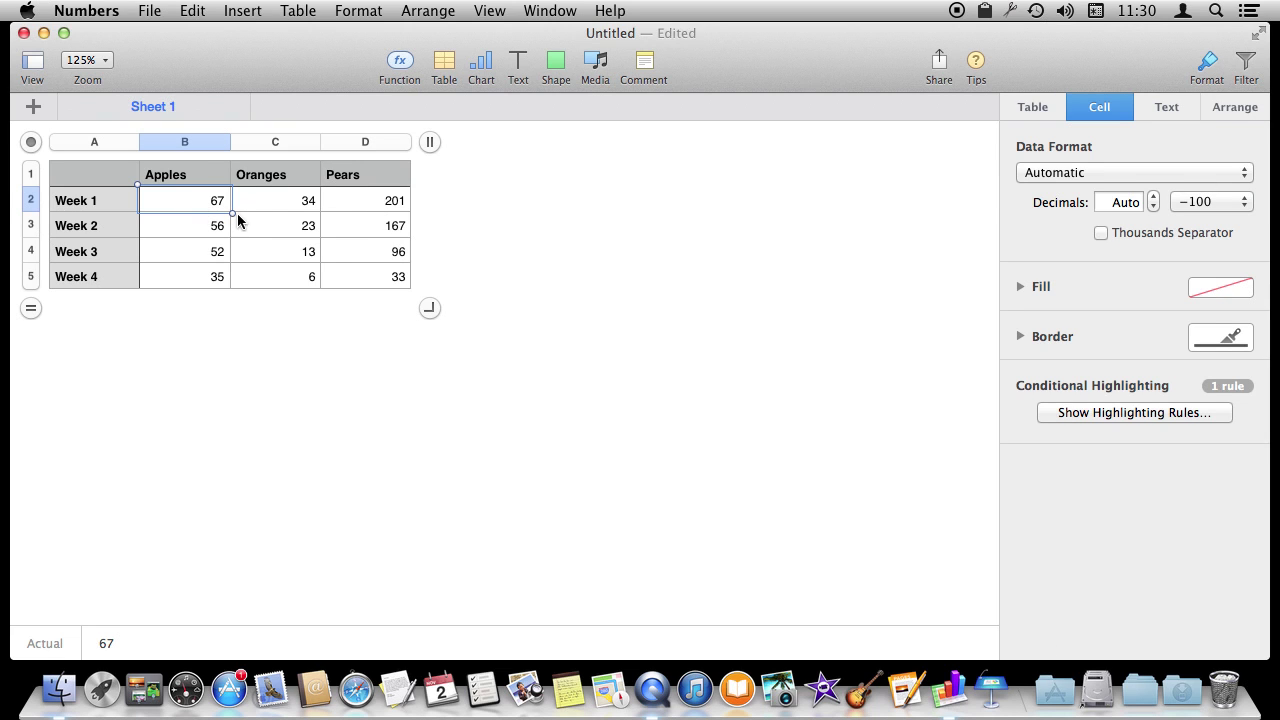
shift+click(386, 286)
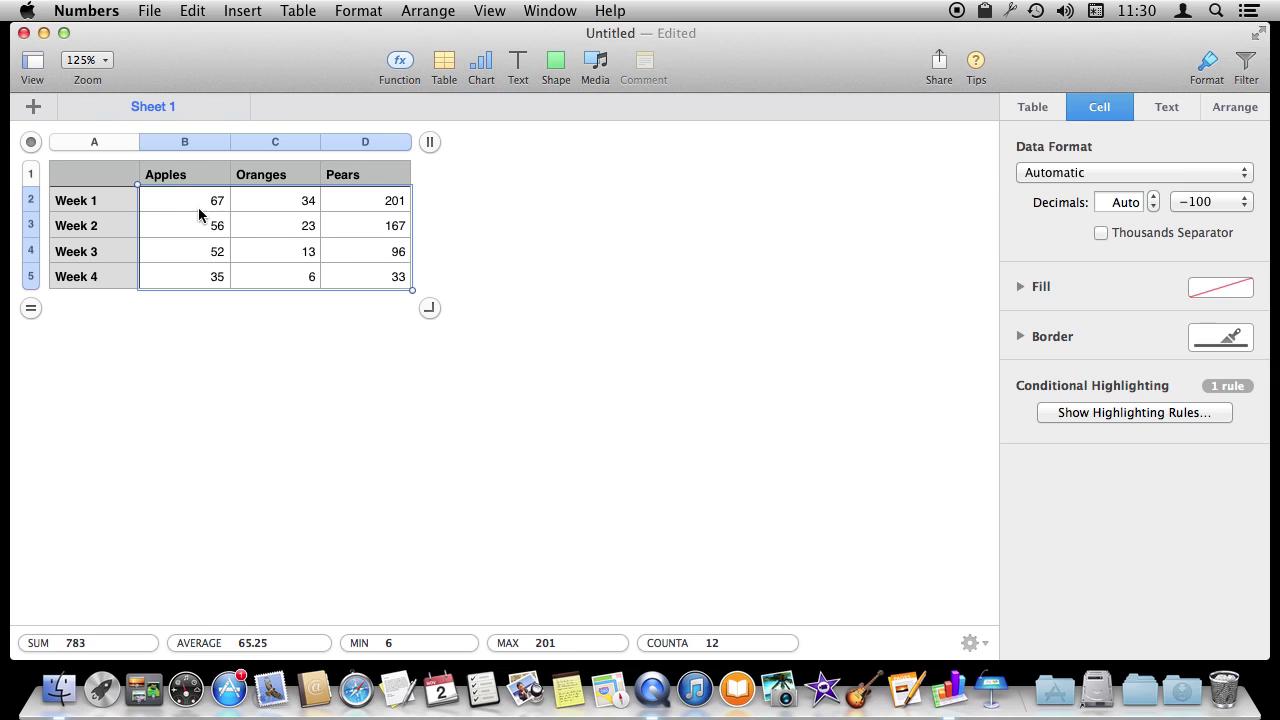
Combine the highlighting rules so the 40-or-less Red Fill rule covers B2:D5
click(1149, 416)
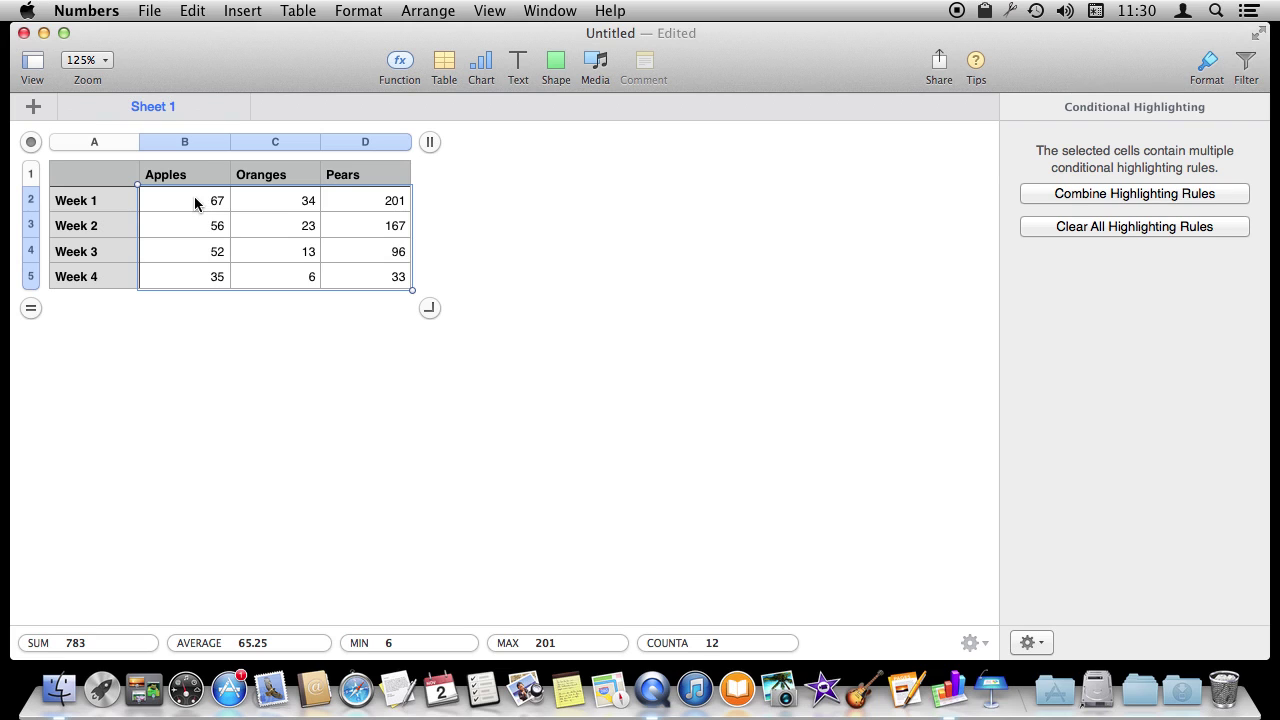
click(1082, 194)
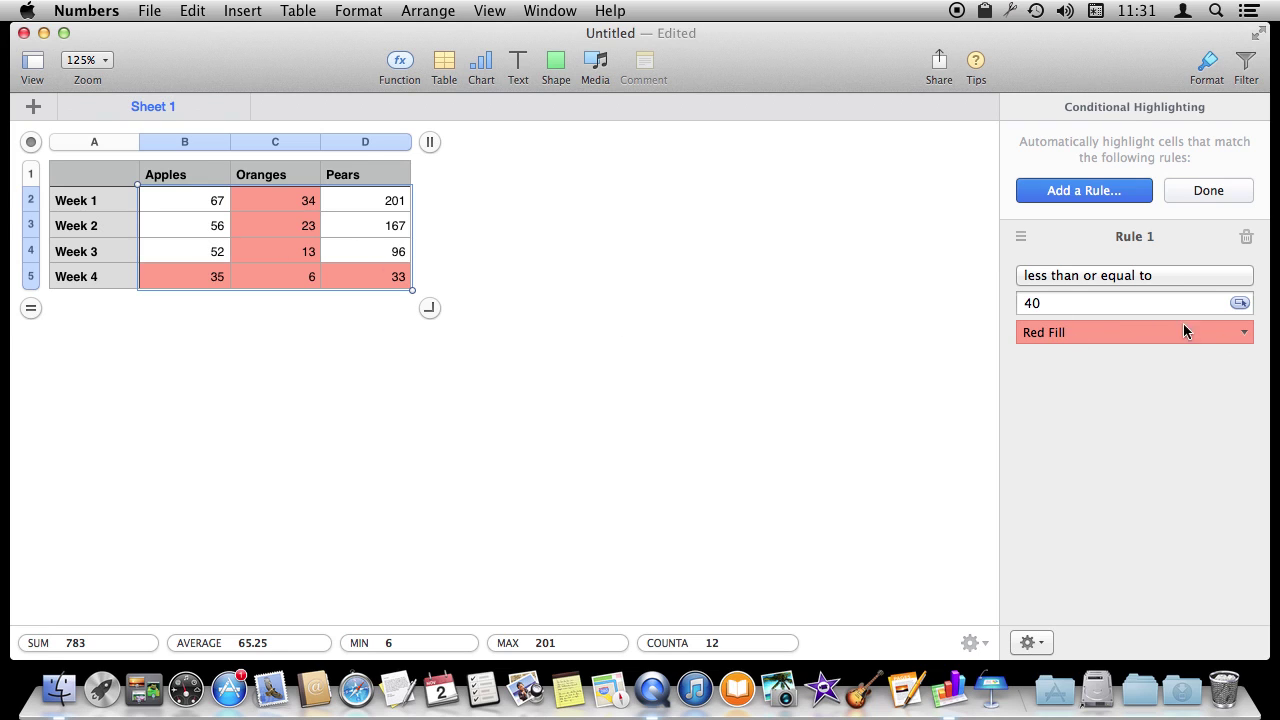
click(1052, 300)
Change the rule to 30 or less with a custom bold, yellow-fill style
key(BackSpace)
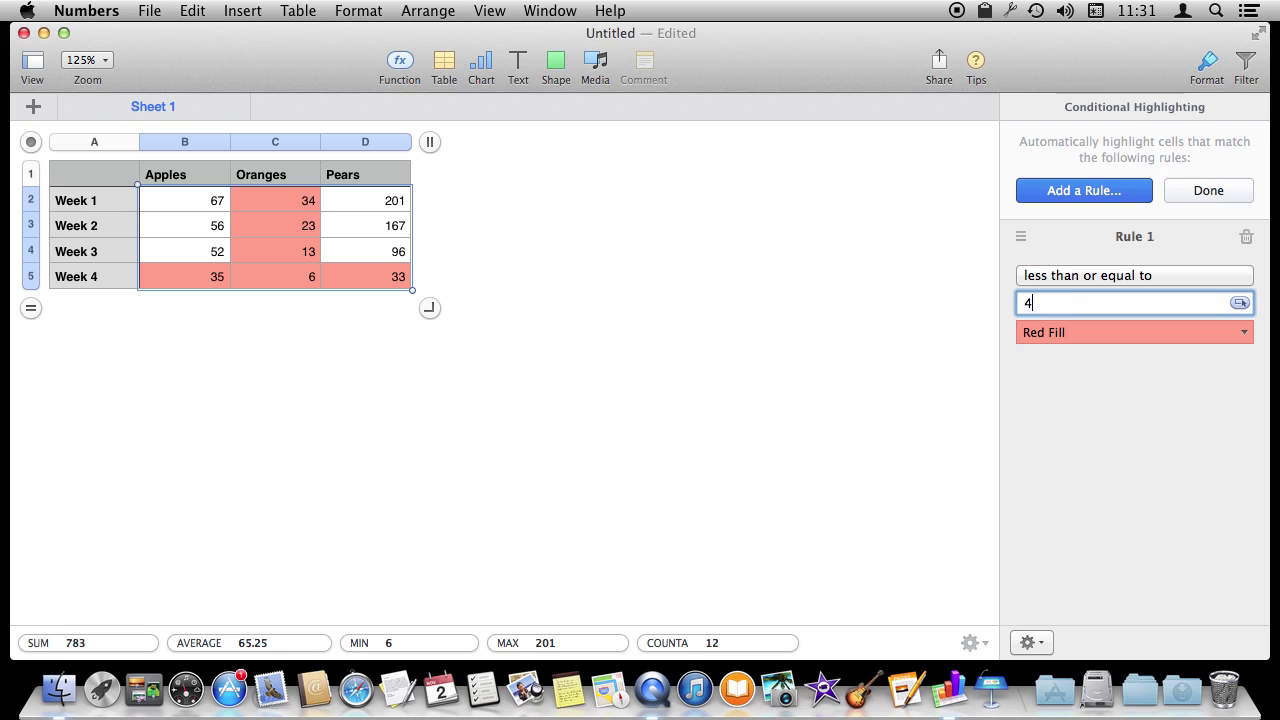
key(Return)
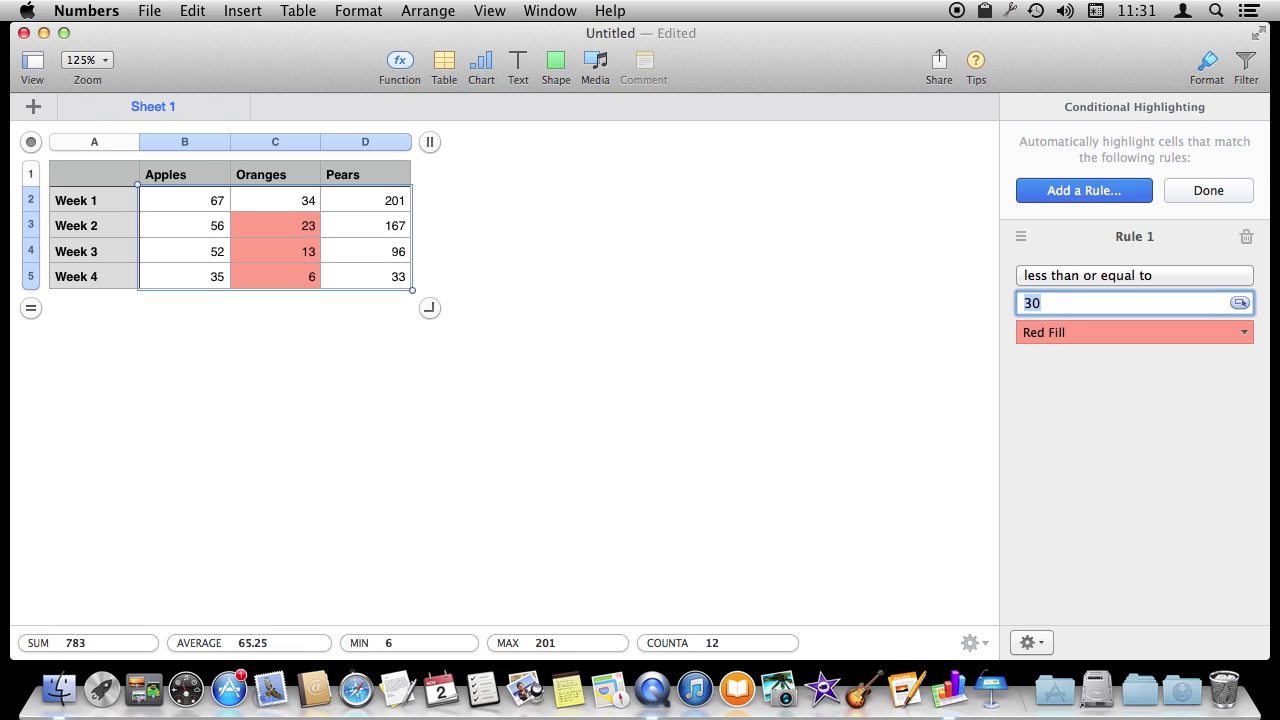
click(1247, 335)
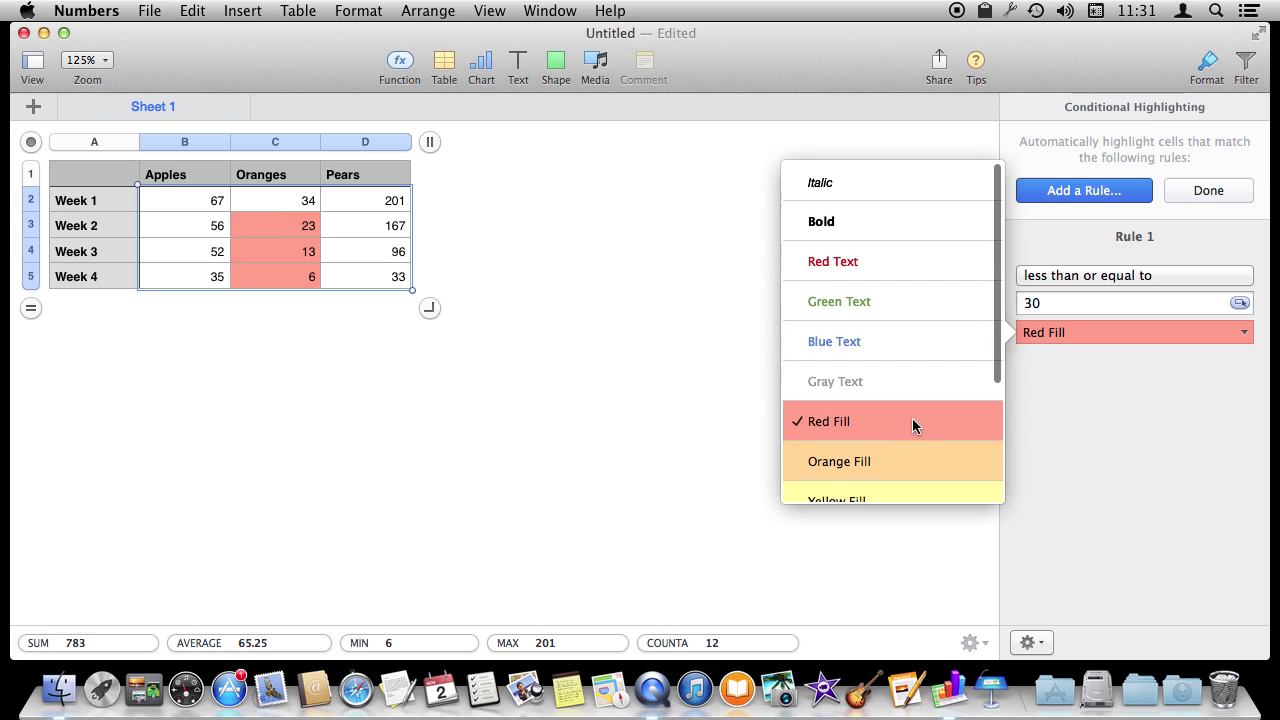
scroll(910, 420, down, 3)
click(858, 480)
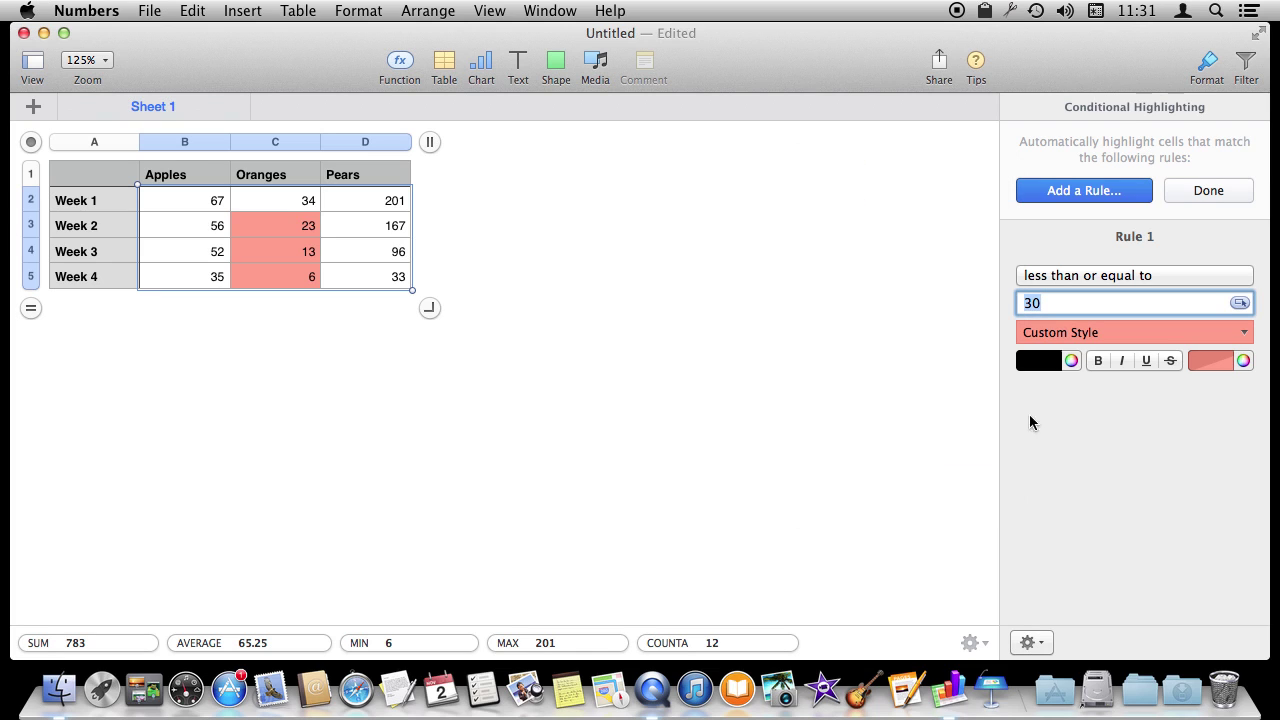
click(1097, 366)
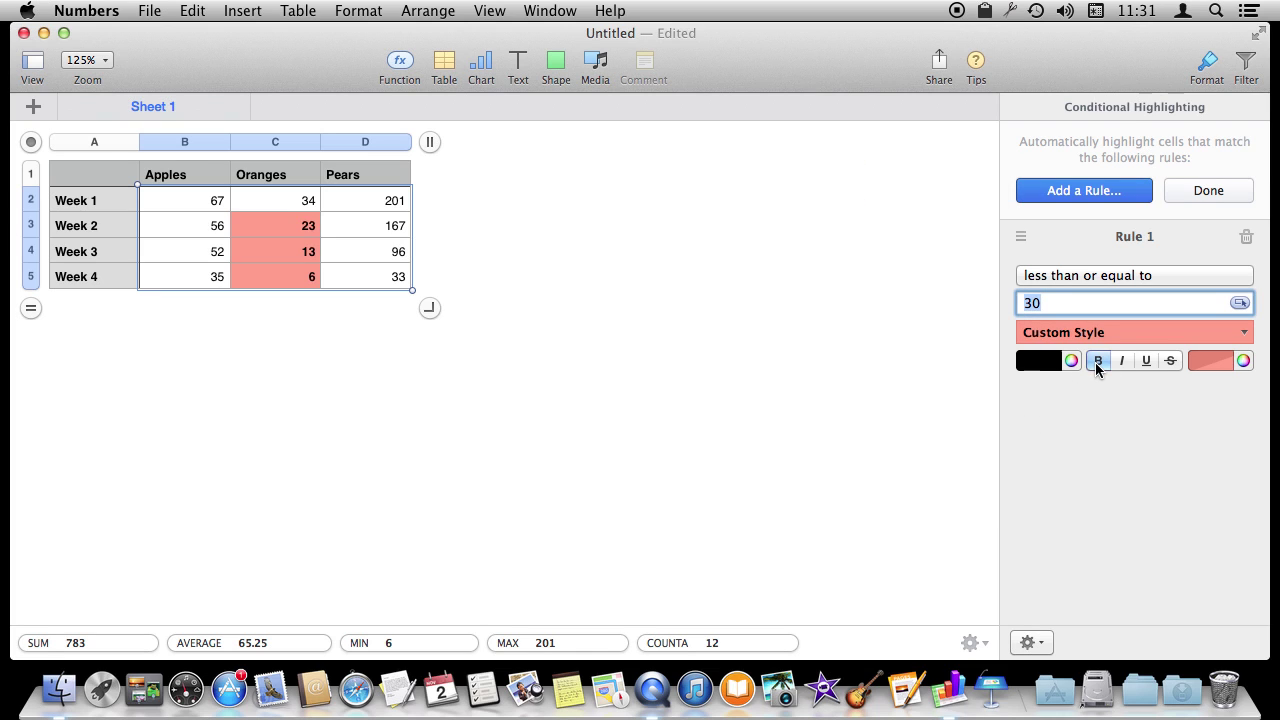
click(1222, 361)
click(1127, 425)
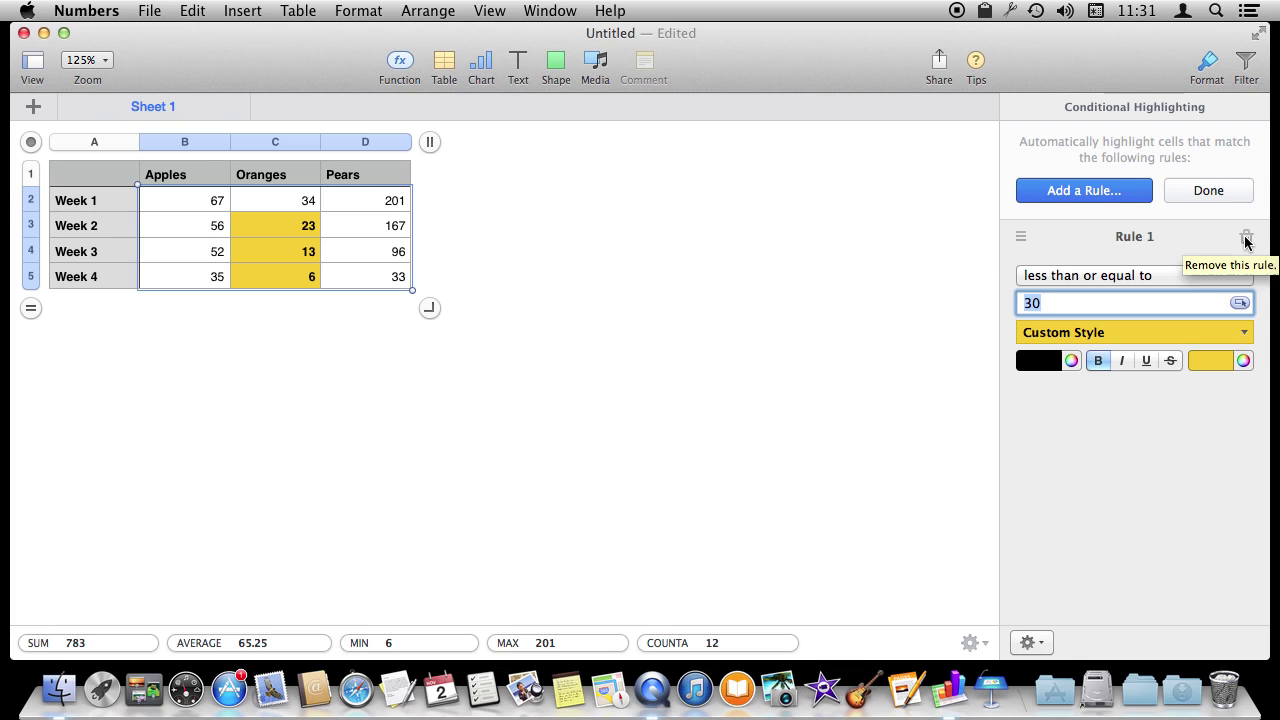
click(1090, 192)
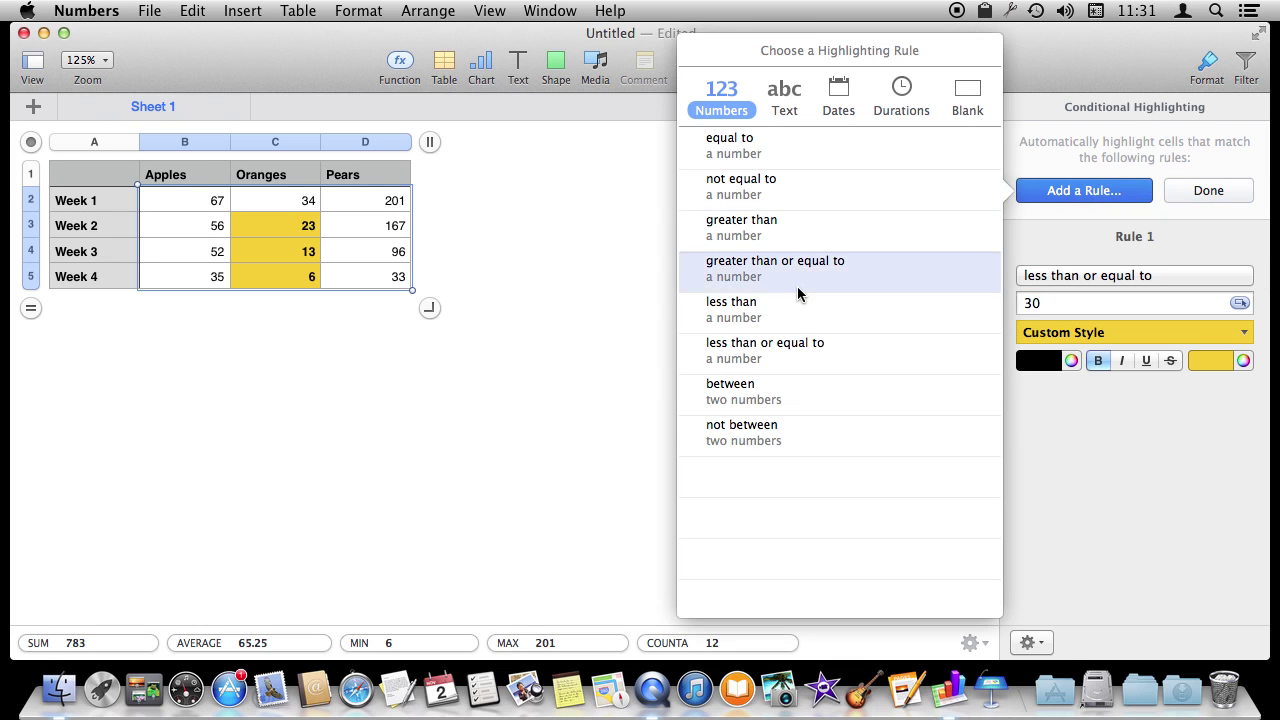
Add a second rule: less than or equal to 10 with Red Fill
click(771, 345)
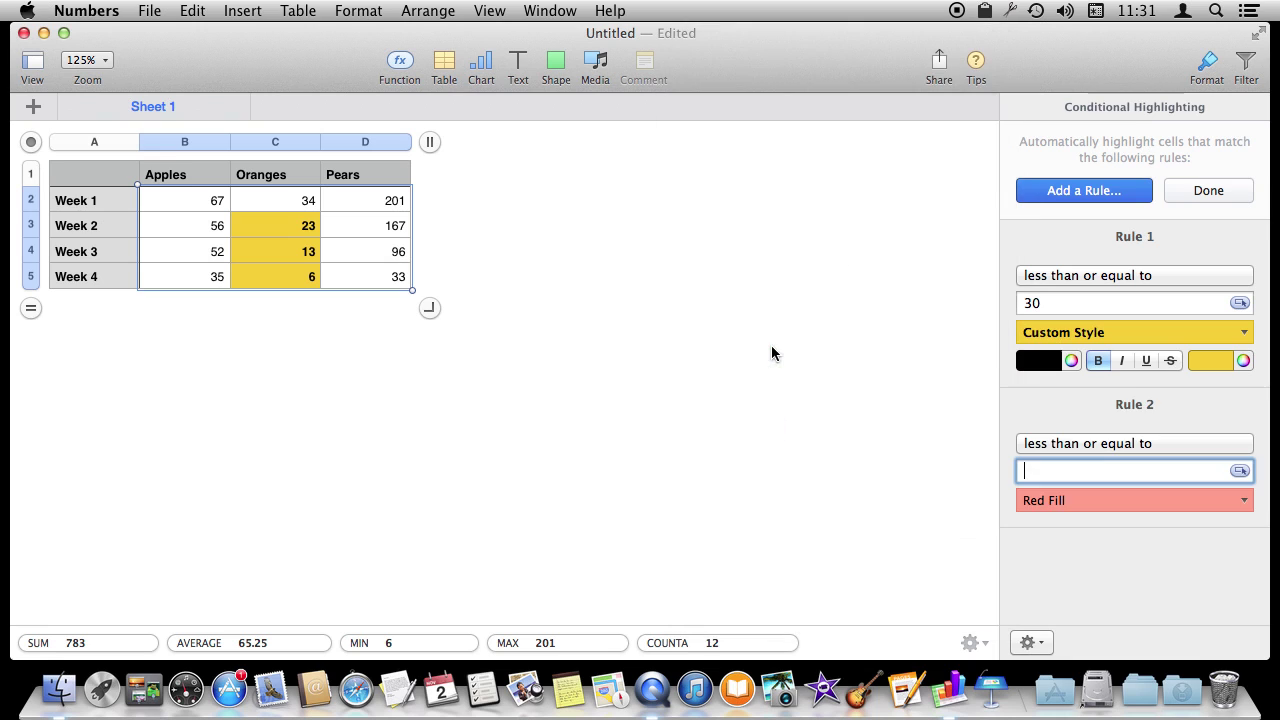
text(10)
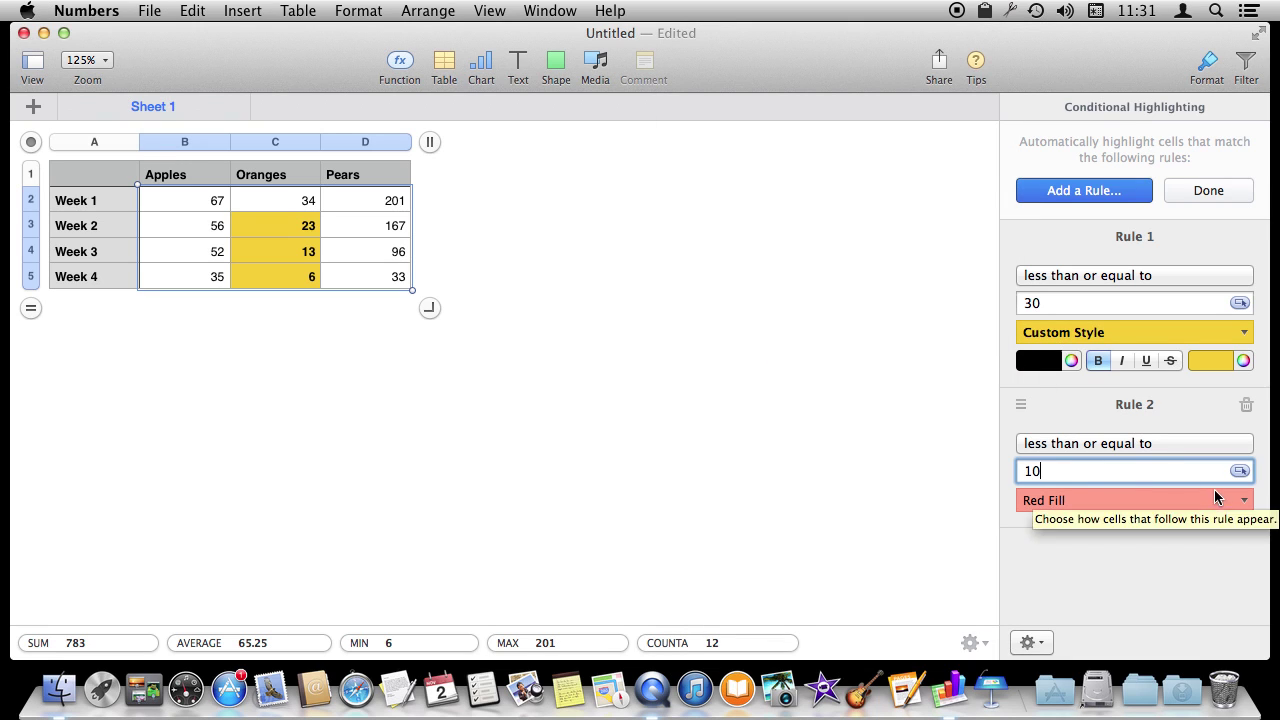
key(Tab)
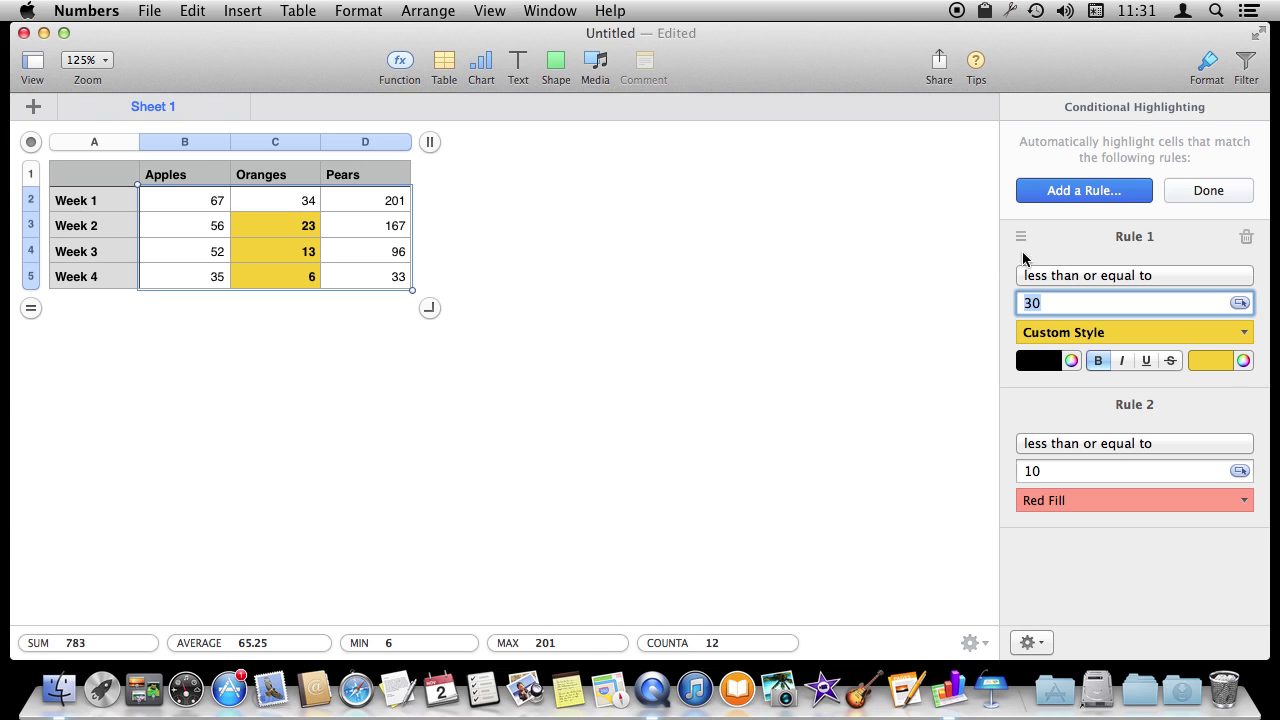
Drag the 10-or-less Red Fill rule above the yellow 30-or-less rule
drag(1023, 413, 1018, 252)
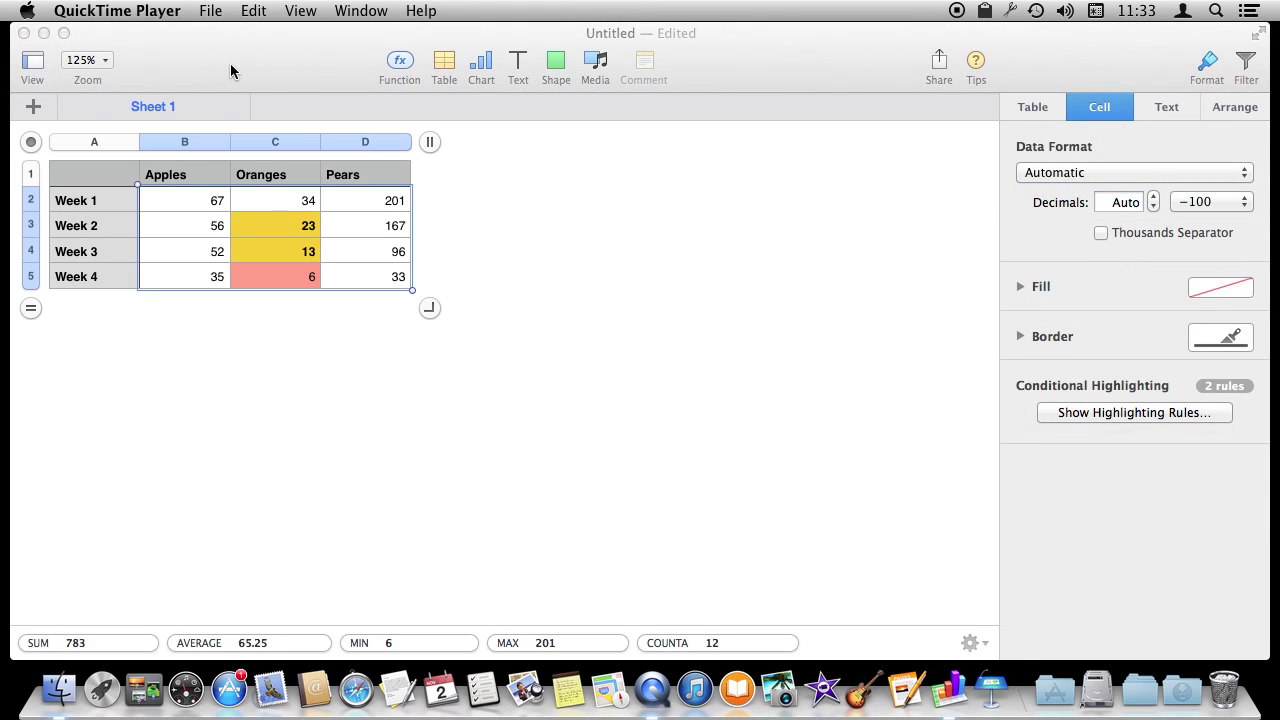
click(230, 63)
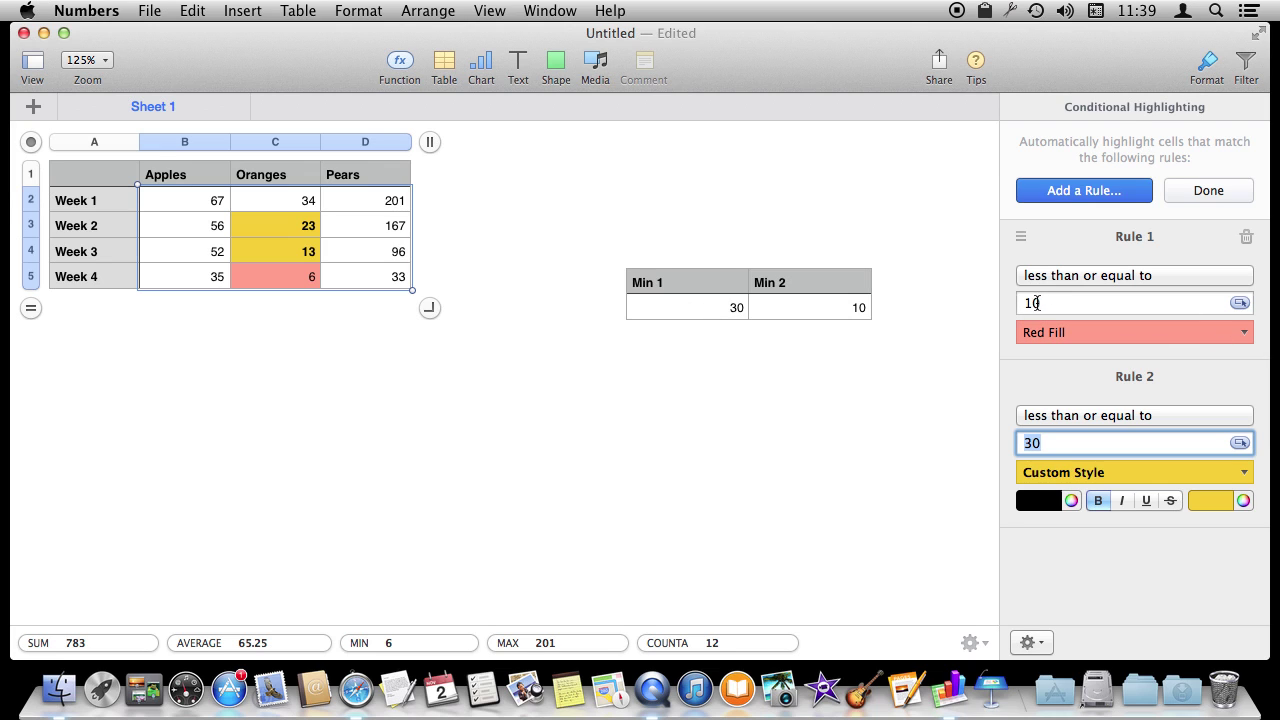
Point the red rule's threshold at Min 2 (B2) and the yellow rule's at Min 1 (A2)
click(1240, 302)
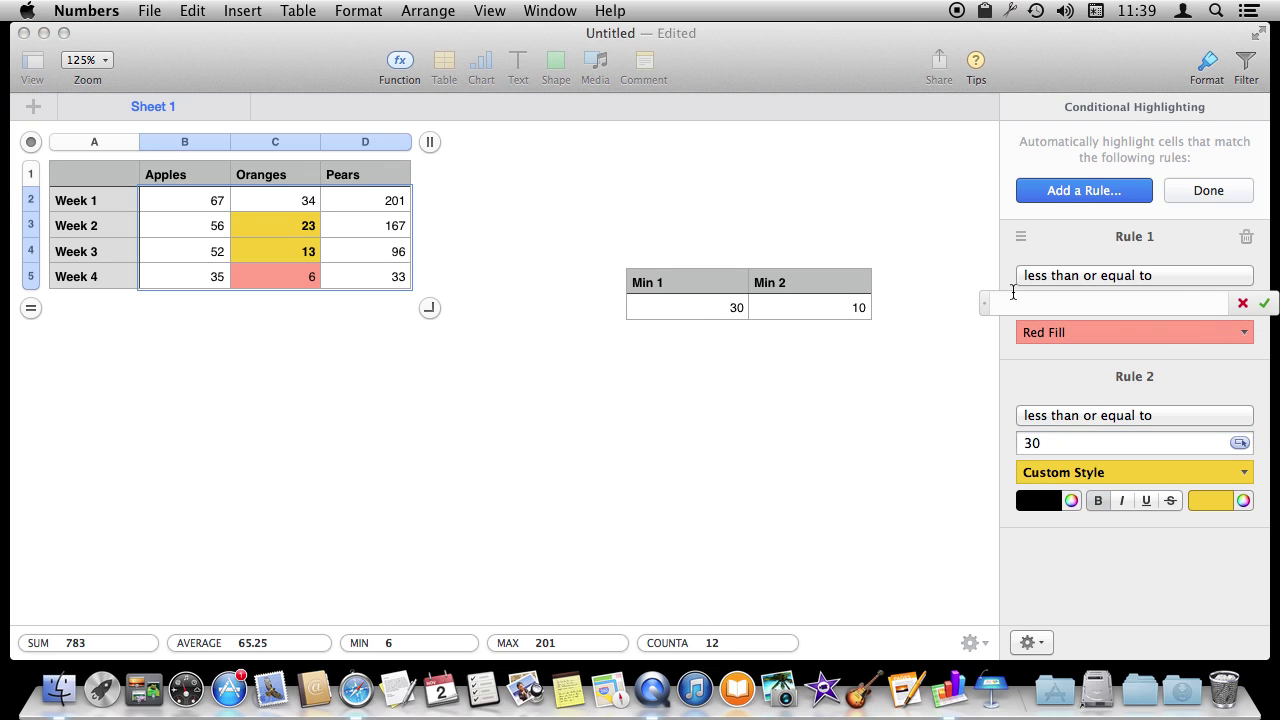
click(844, 308)
key(Return)
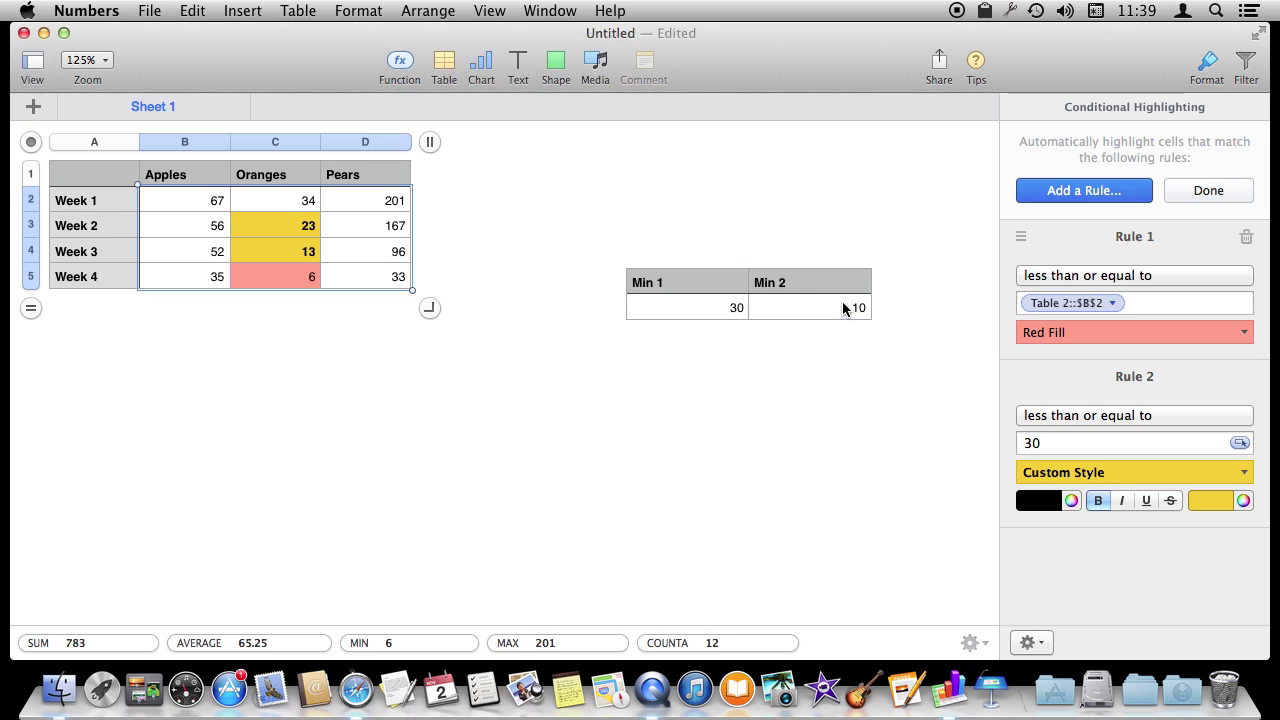
click(1240, 443)
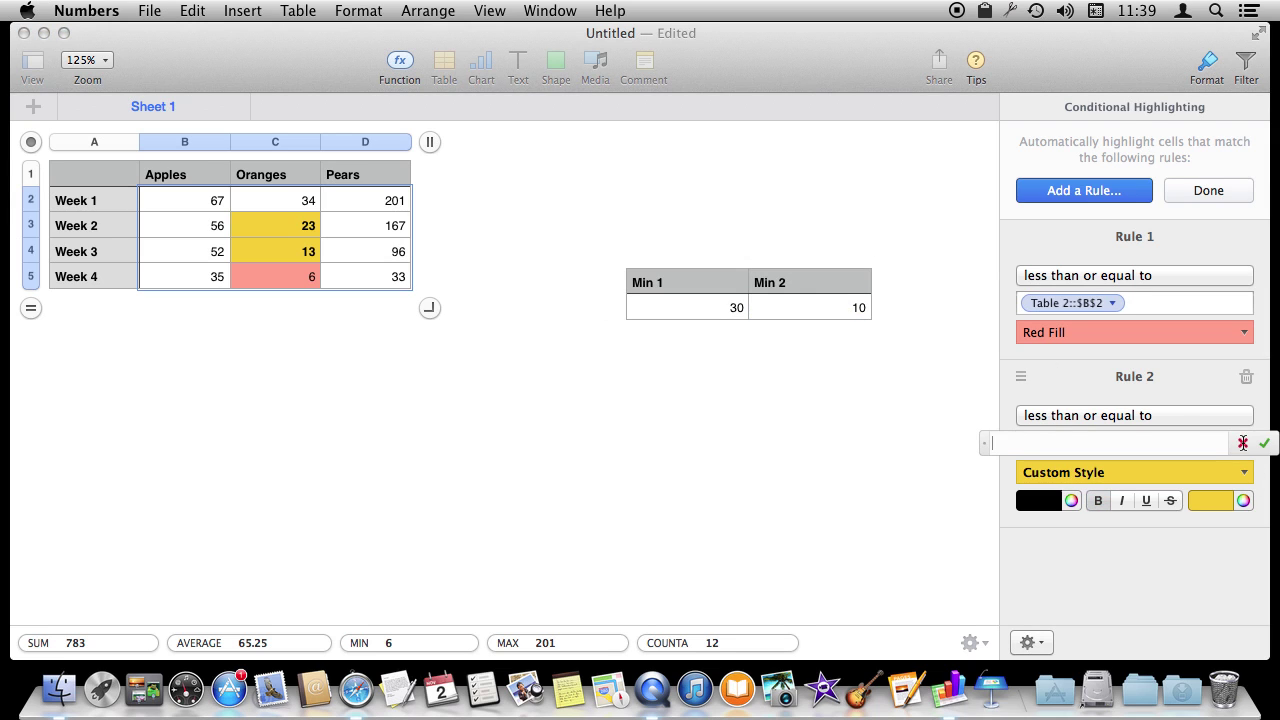
click(720, 308)
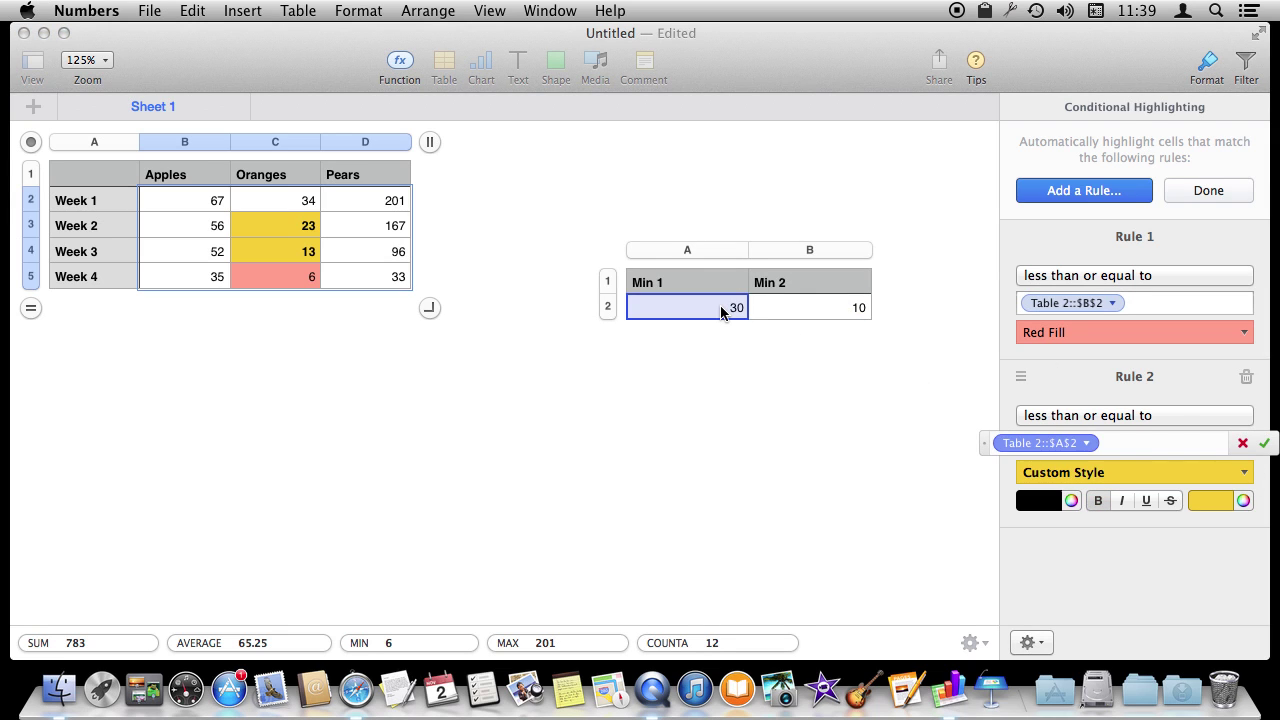
key(Return)
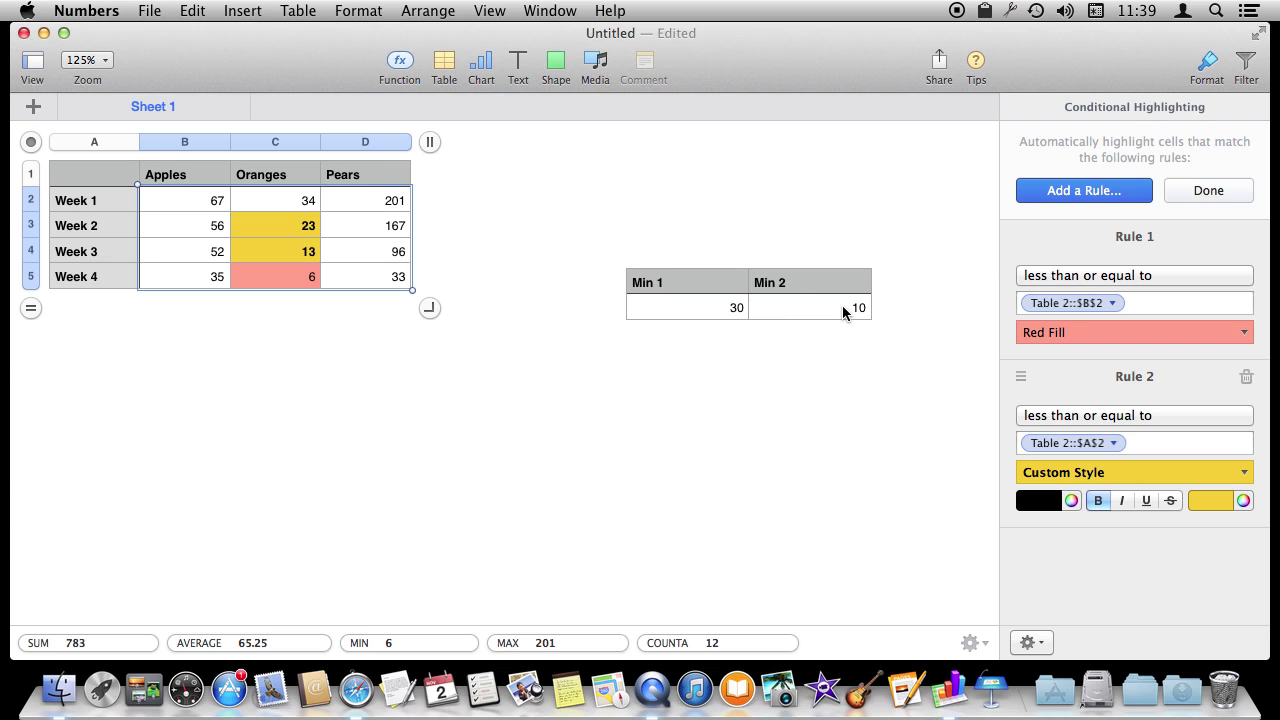
click(1206, 191)
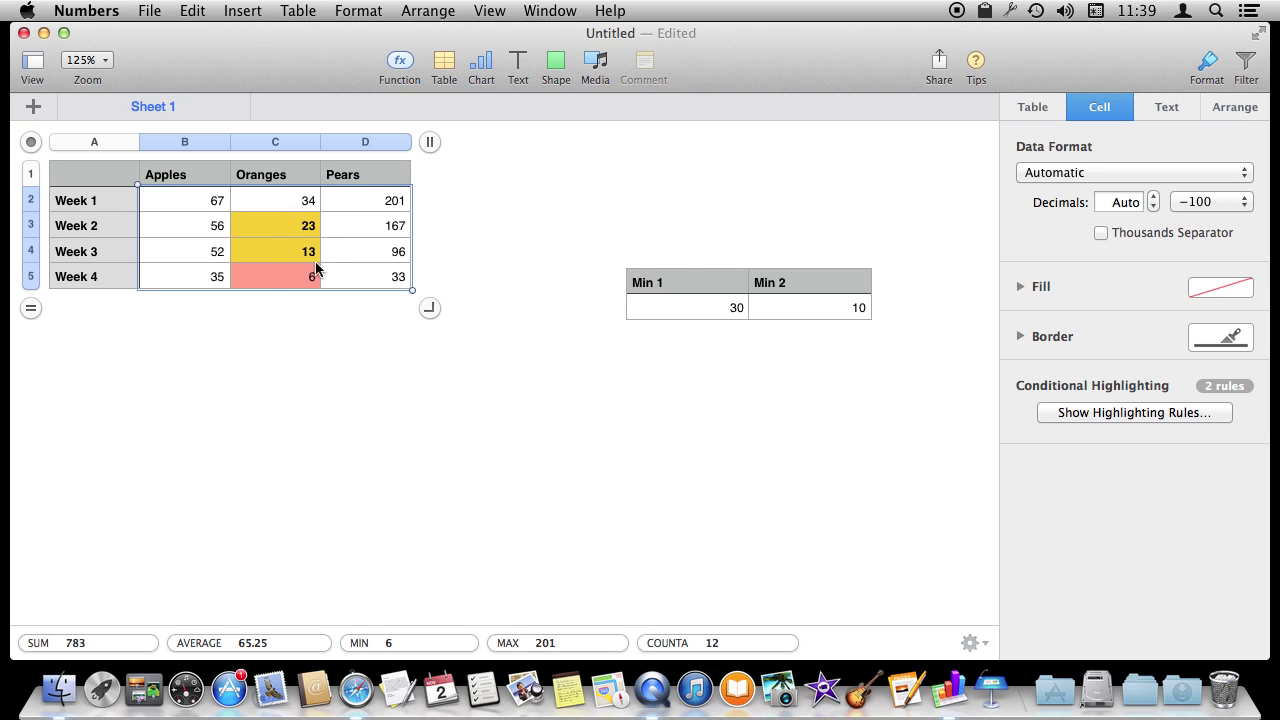
Set the Min 1 value to 40 so 34, 35 and 33 also turn yellow
click(705, 303)
double_click(719, 307)
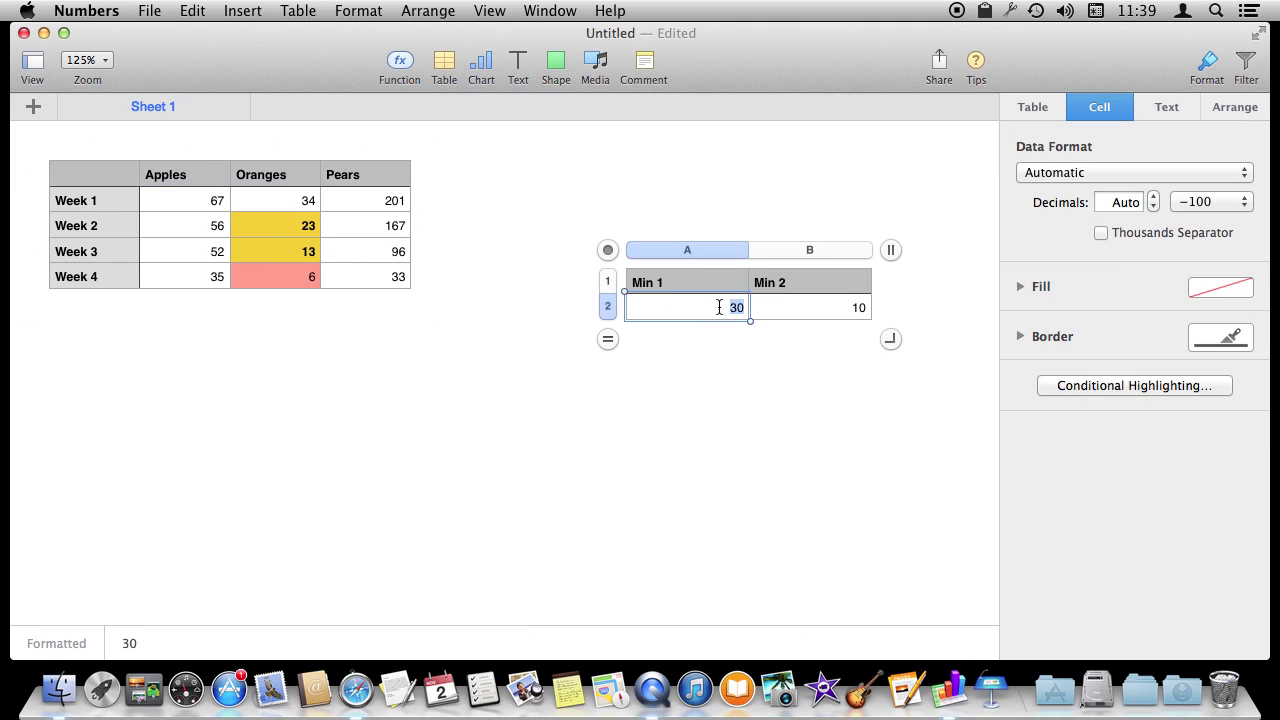
text(40)
key(Return)
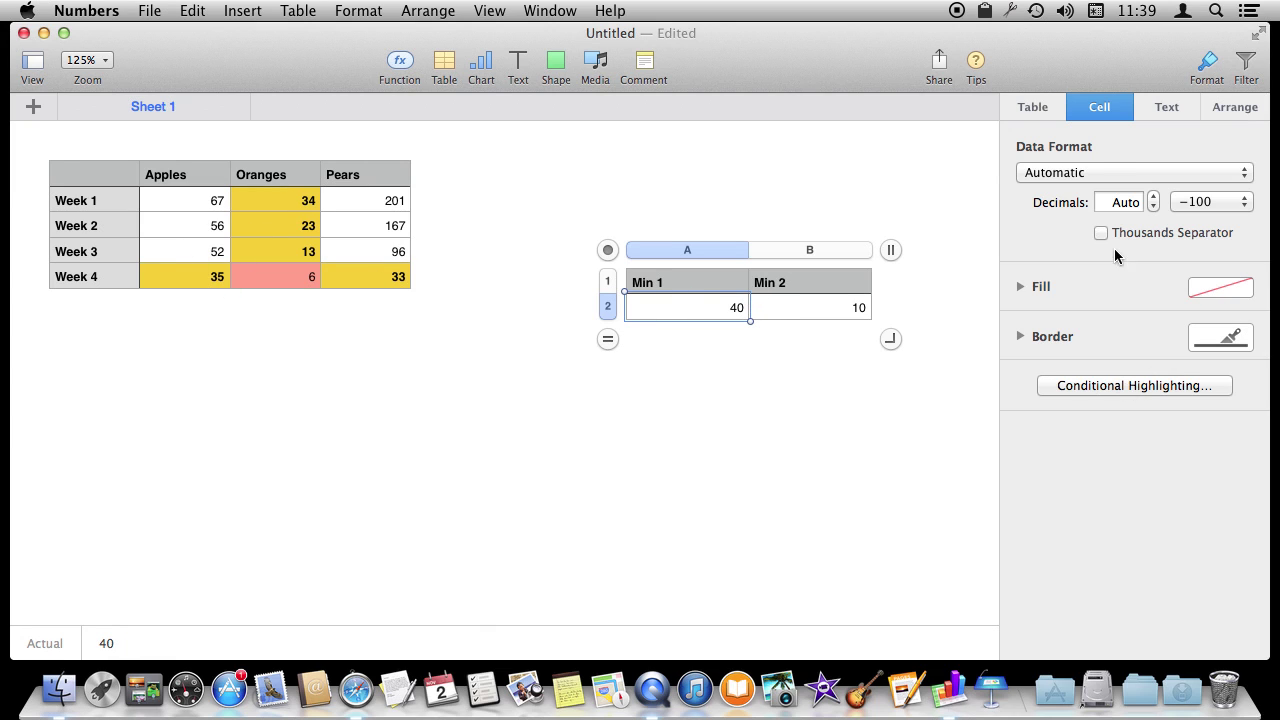
click(790, 310)
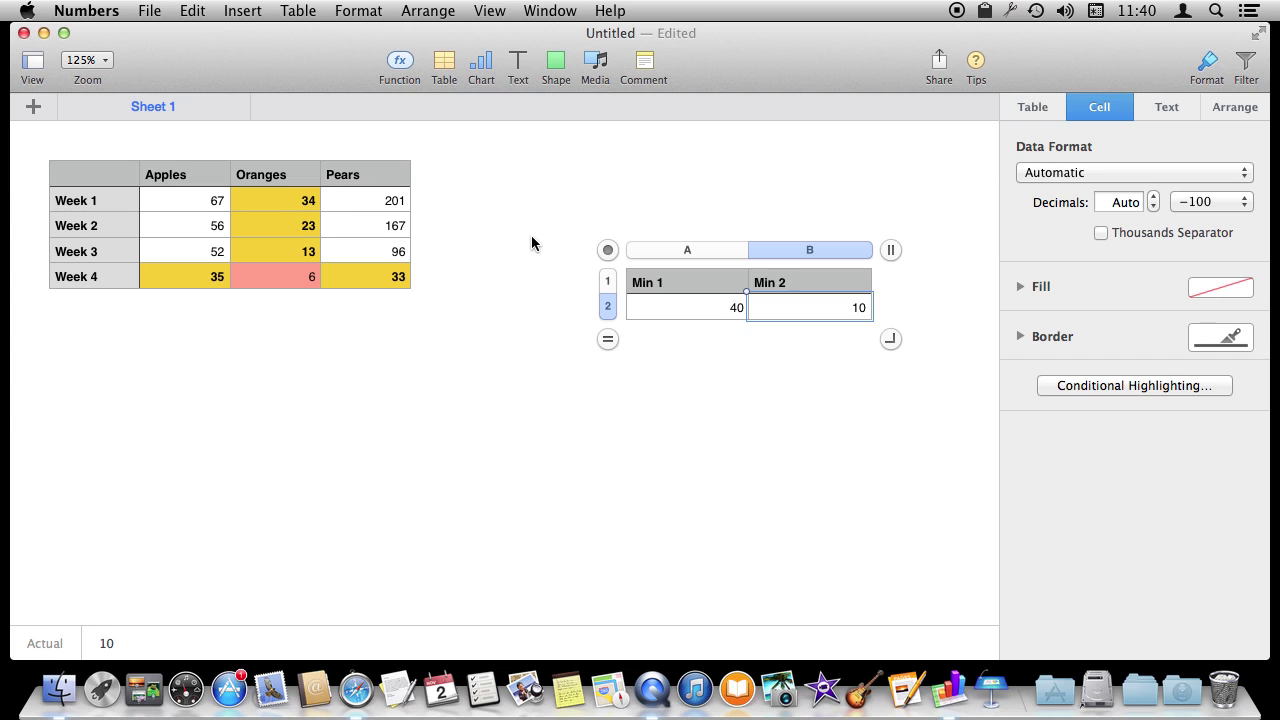
Add a header row below row 1 of the fruit table
click(72, 181)
click(42, 178)
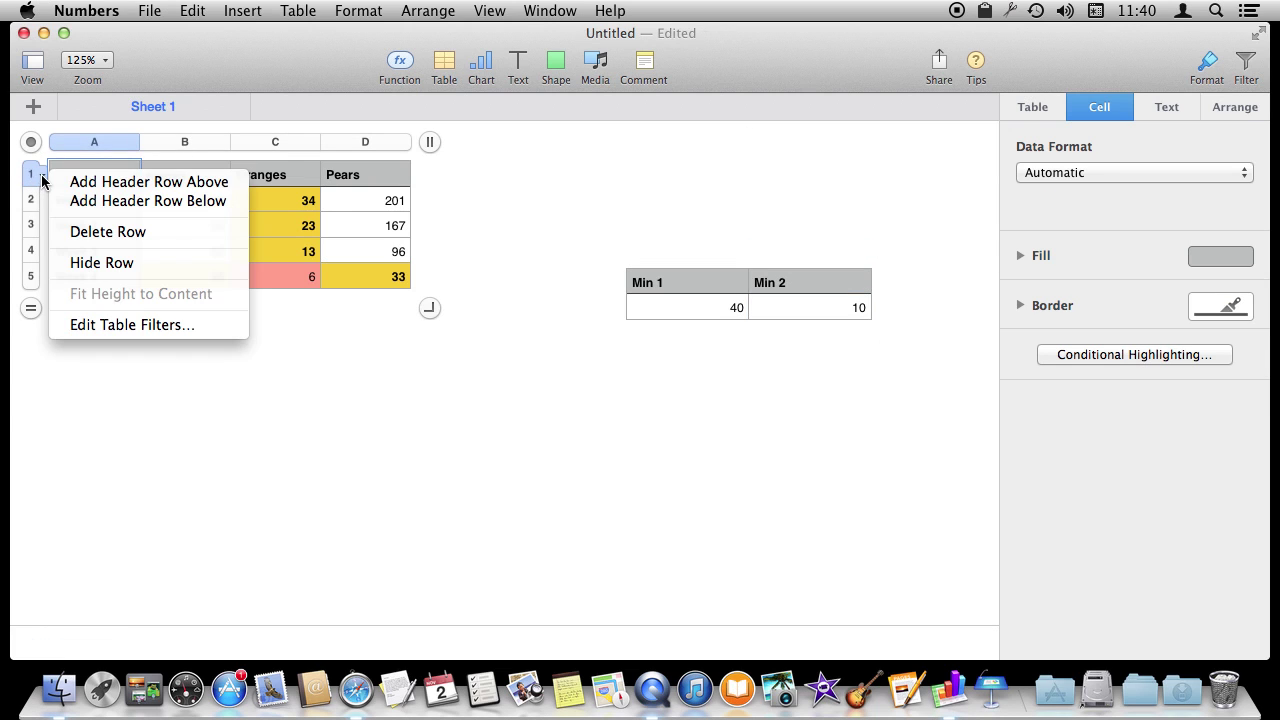
click(108, 203)
Label cell A2 of the new row 'Min'
click(187, 206)
click(96, 203)
click(96, 200)
text(Min)
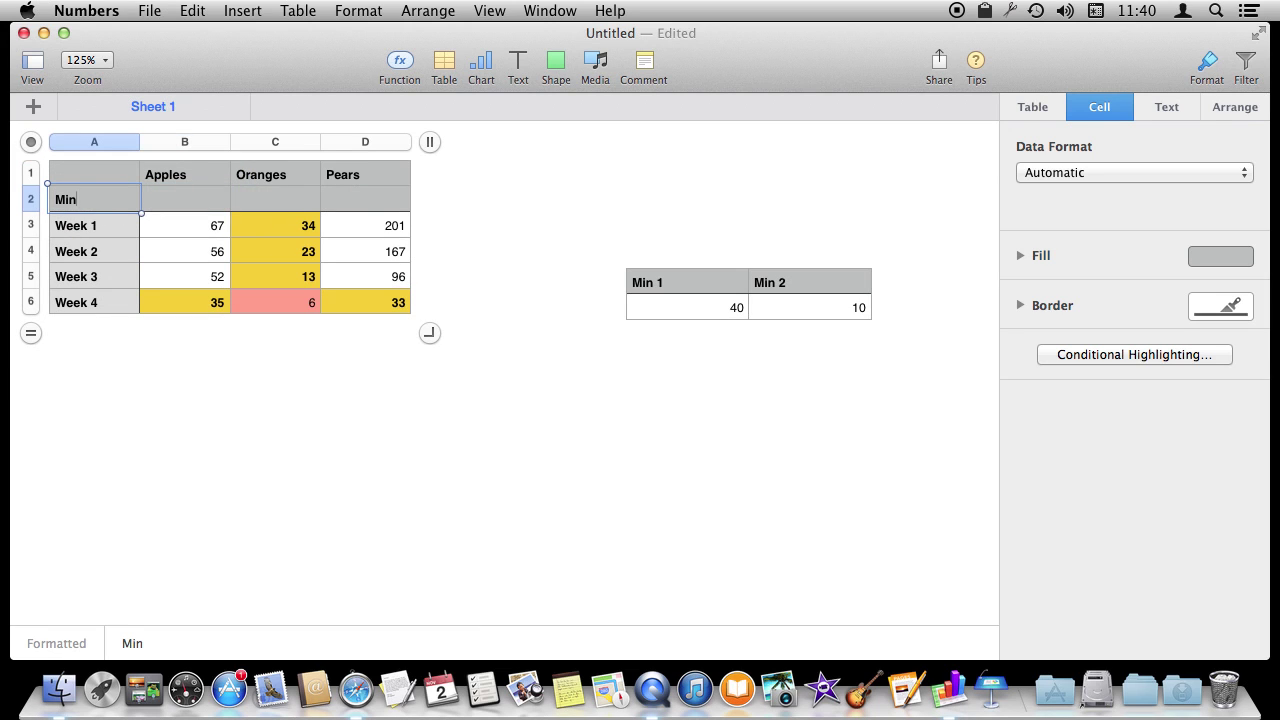
key(Return)
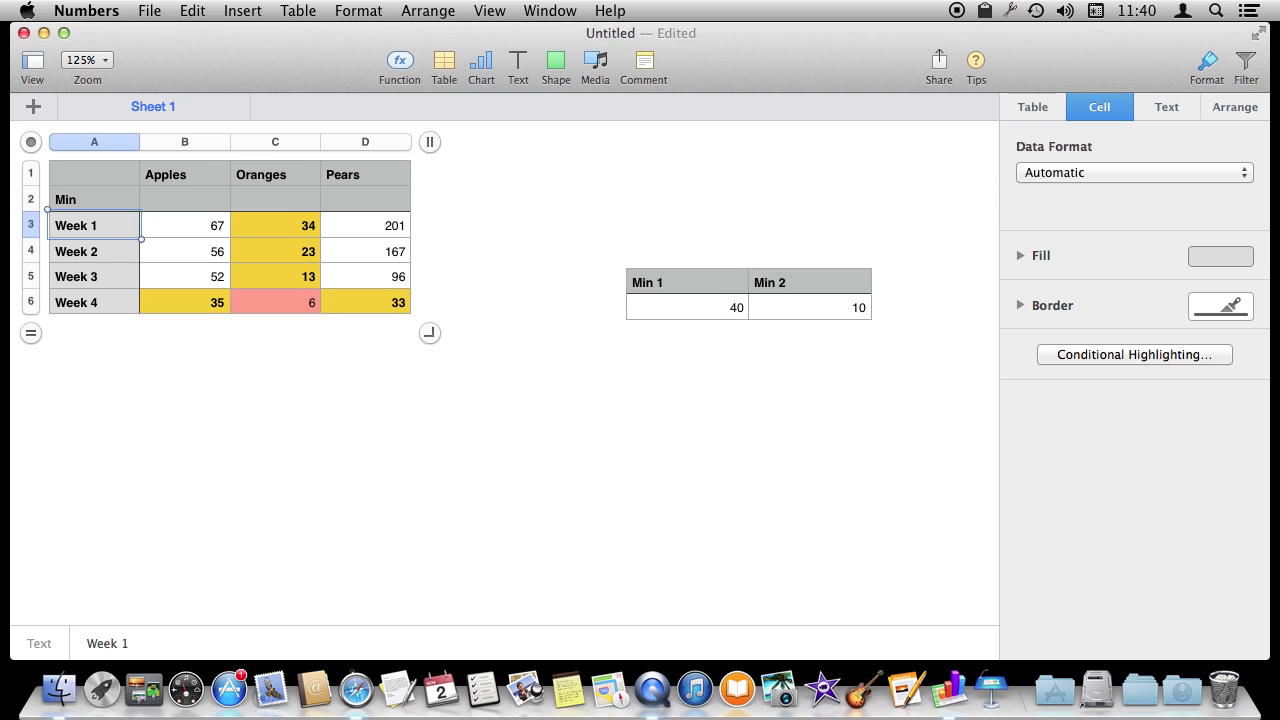
Enter the Min values 20, 20 and 50 in B2, C2 and D2
key(Up)
key(Right)
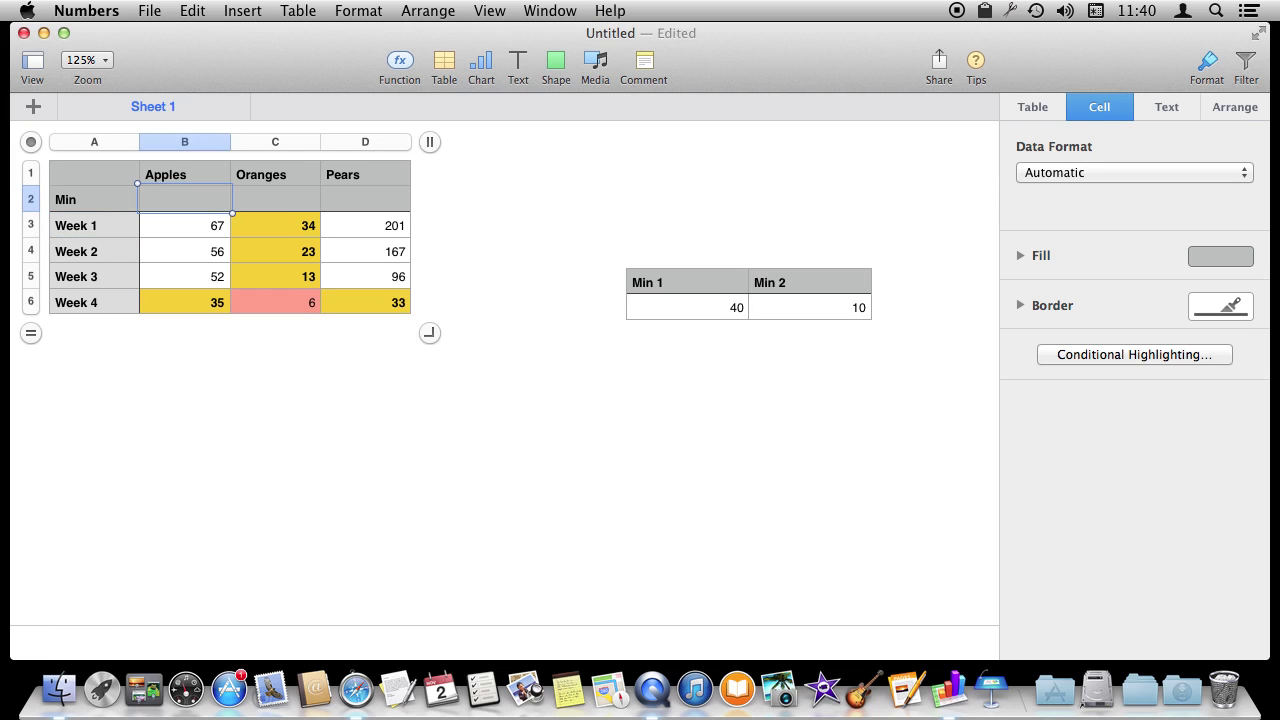
text(20)
key(Tab)
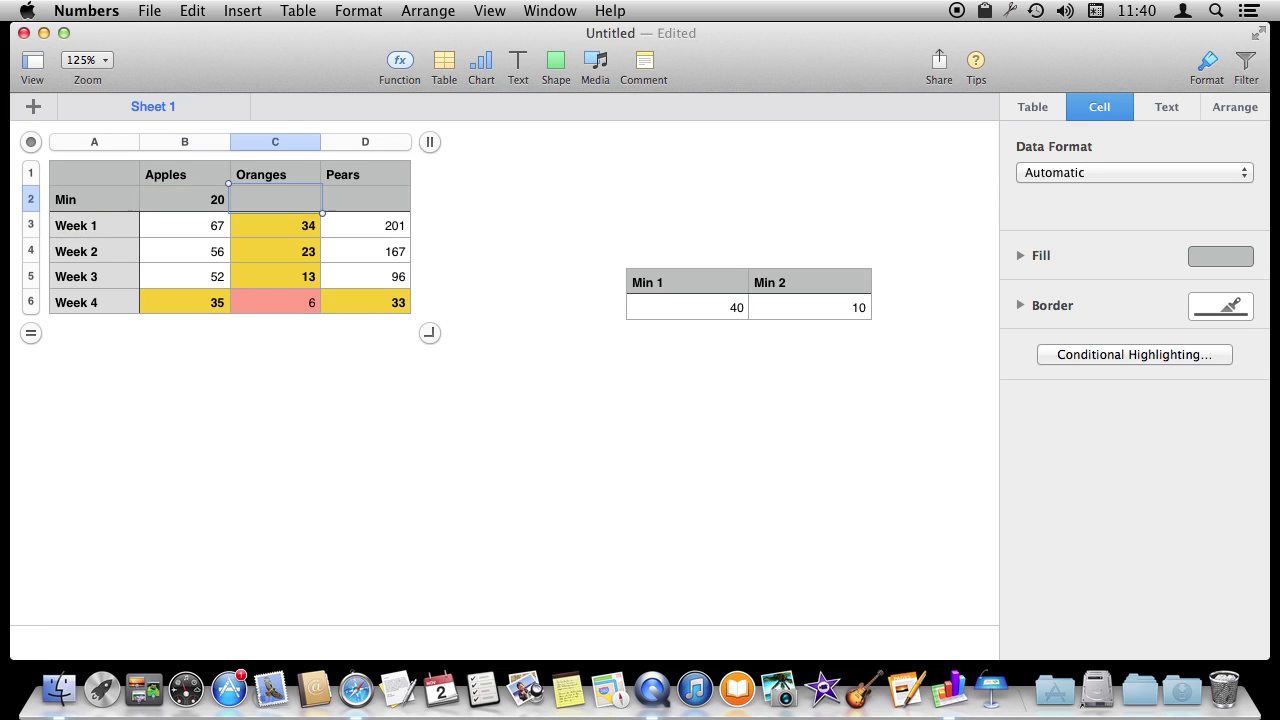
text(20)
key(Tab)
text(50)
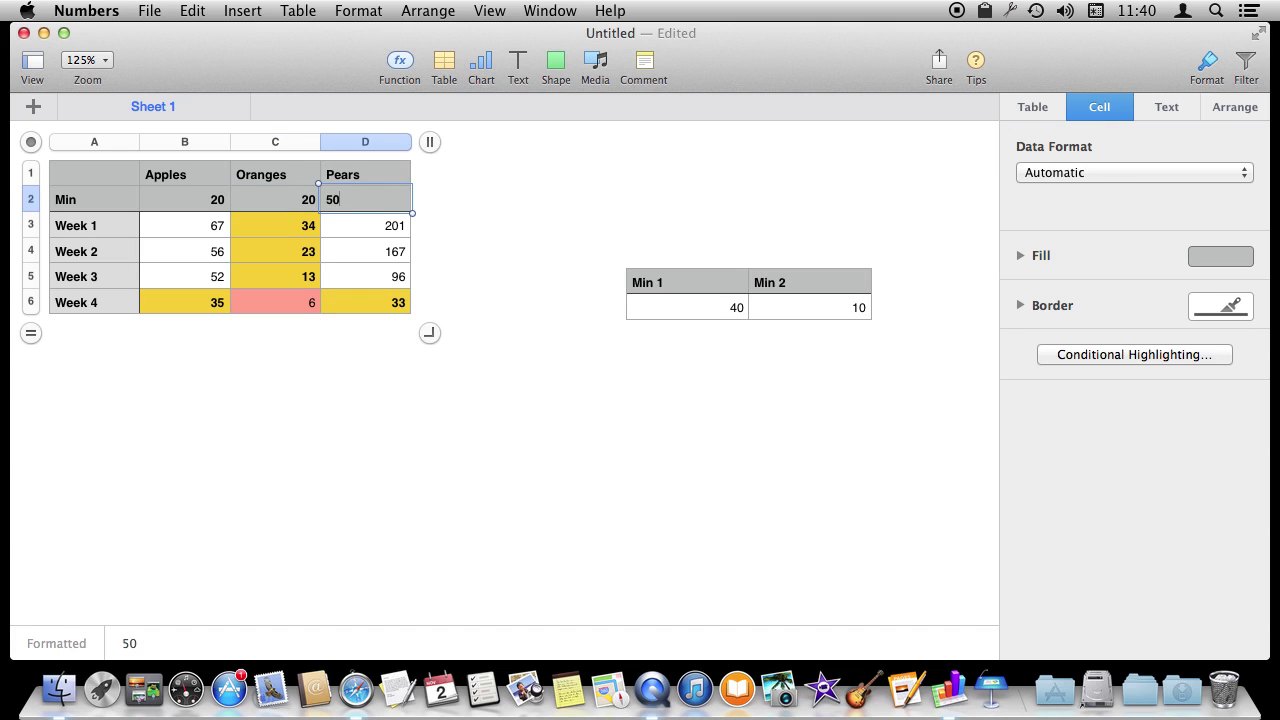
key(Return)
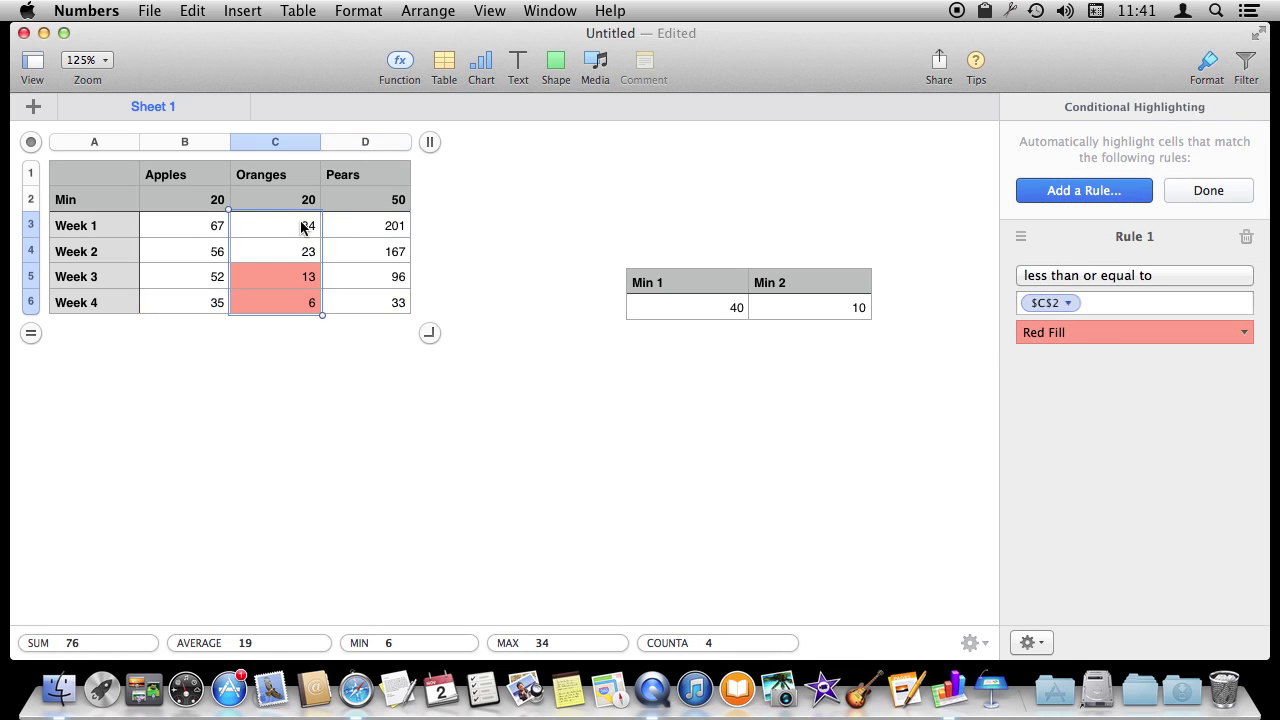
Add a rule filling Pears values D3:D6 red when at or below Min cell D2
click(350, 227)
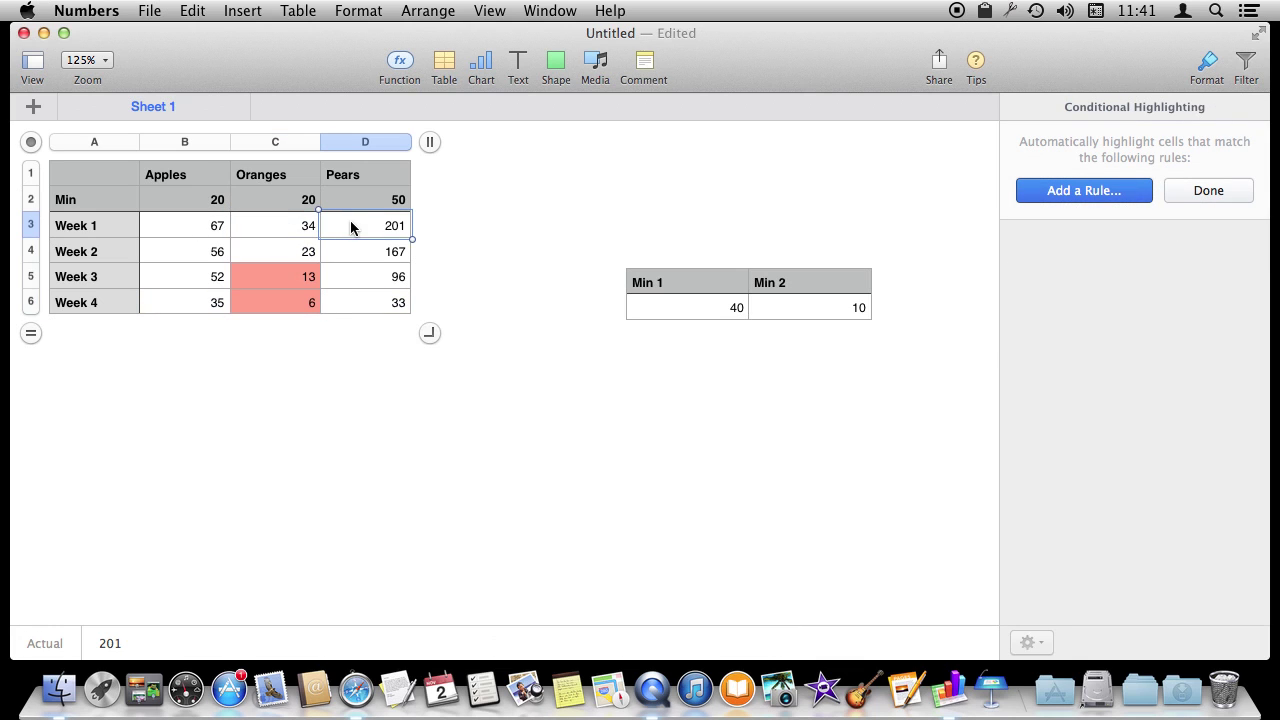
shift+click(372, 298)
click(1016, 190)
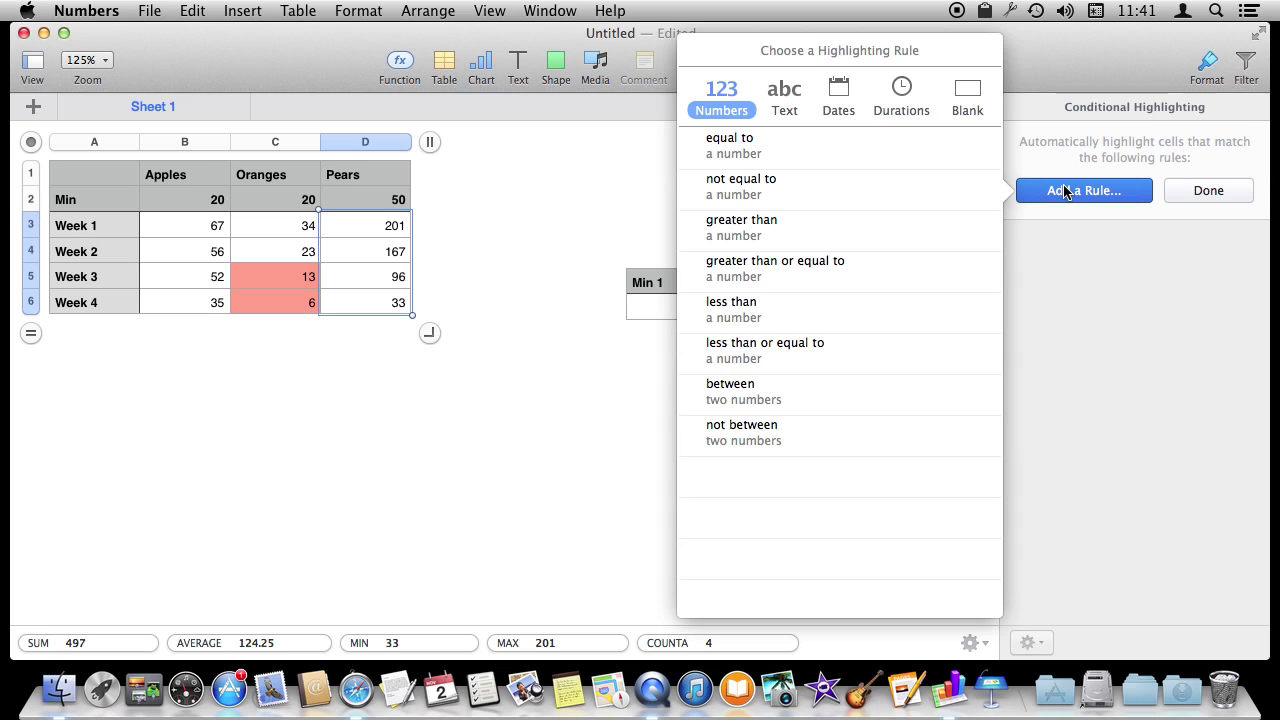
click(748, 355)
click(1239, 303)
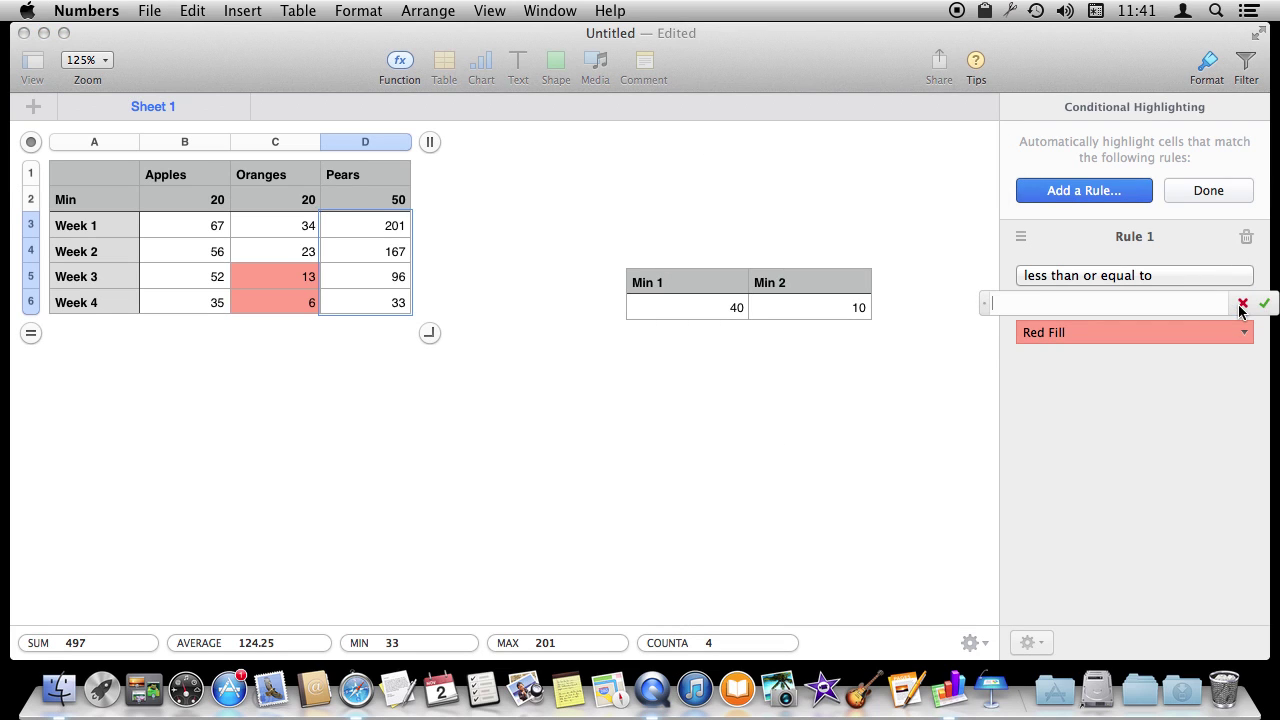
click(371, 204)
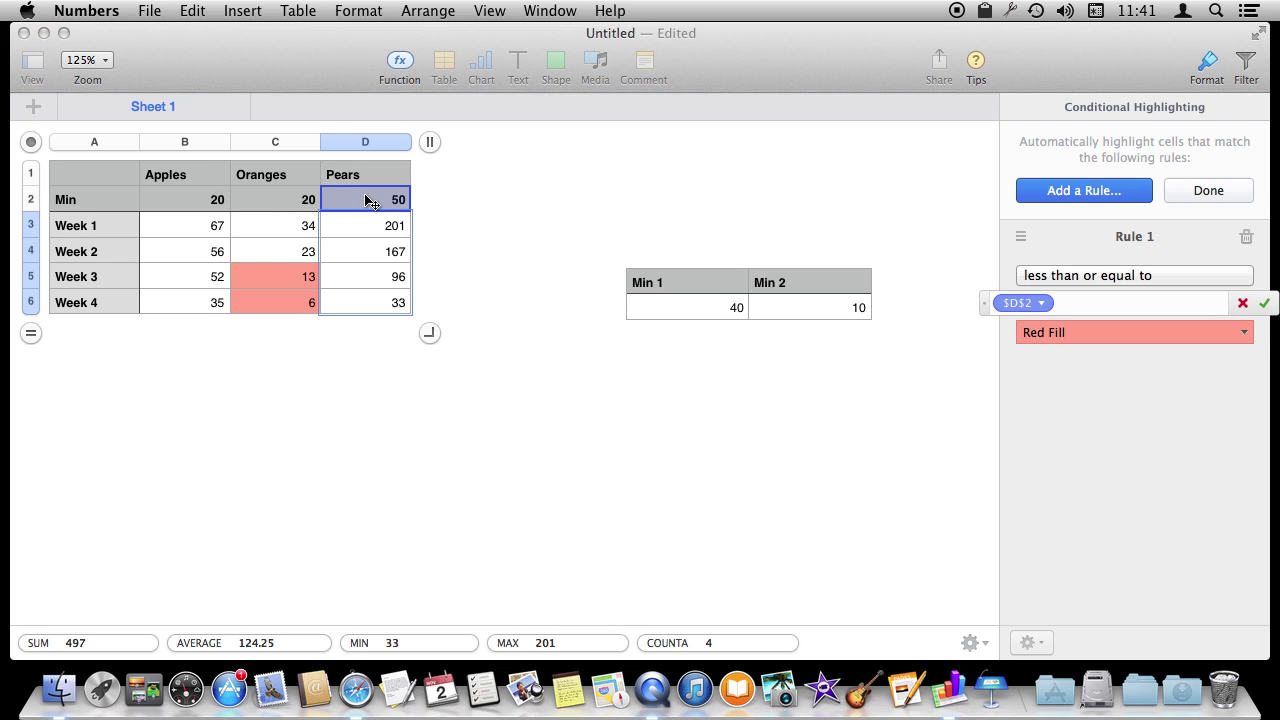
key(Return)
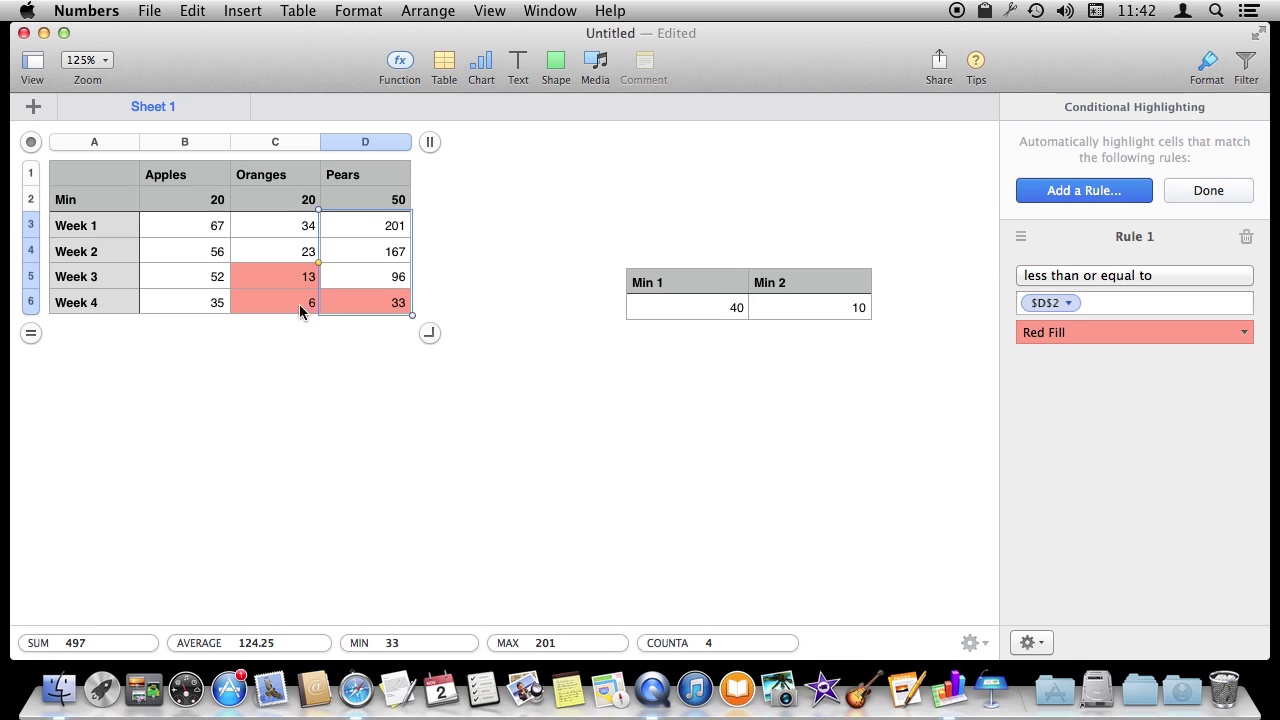
click(214, 198)
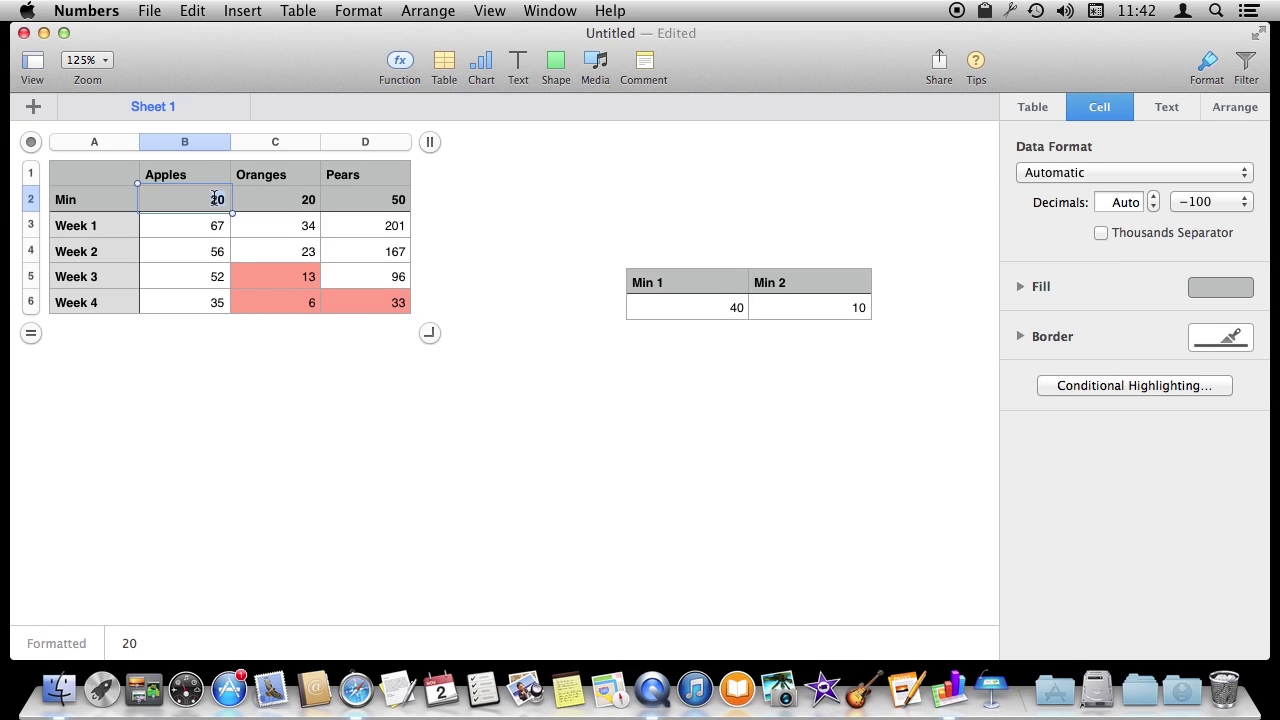
Change the Apples Min in B2 to 60 and the Oranges Min in C2 to 10
text(60)
key(Return)
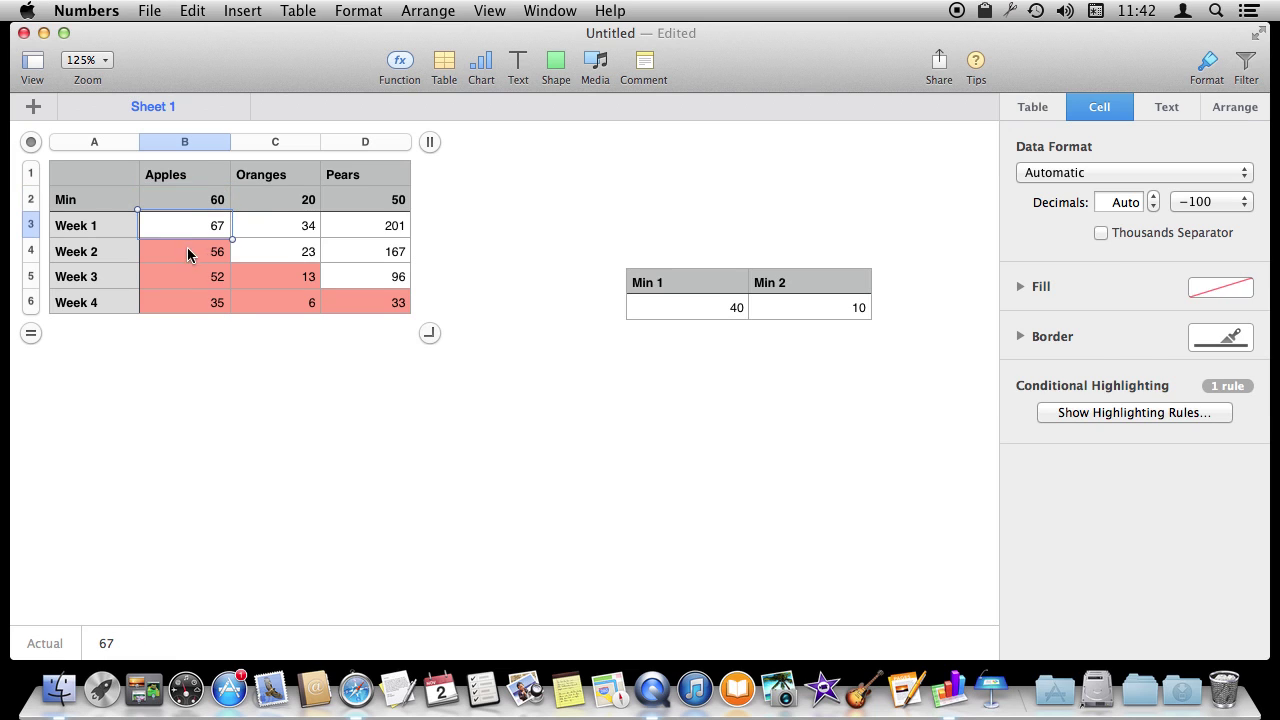
click(305, 202)
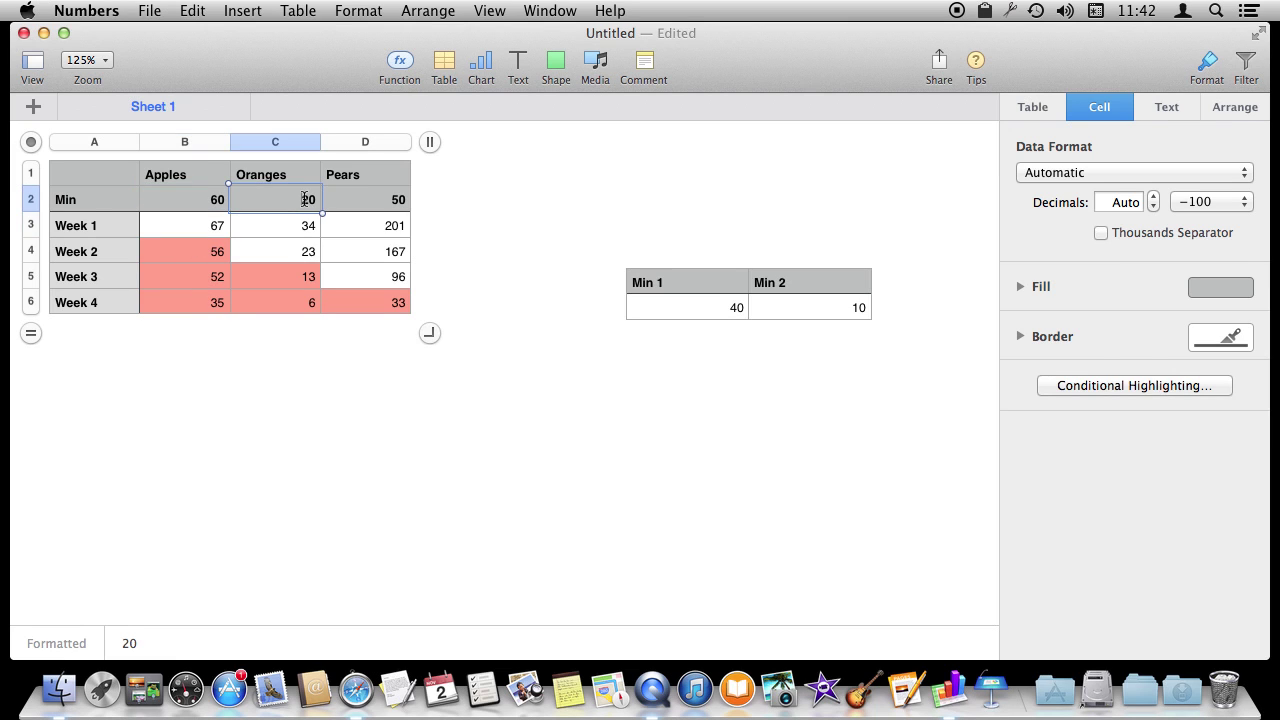
text(10)
key(Return)
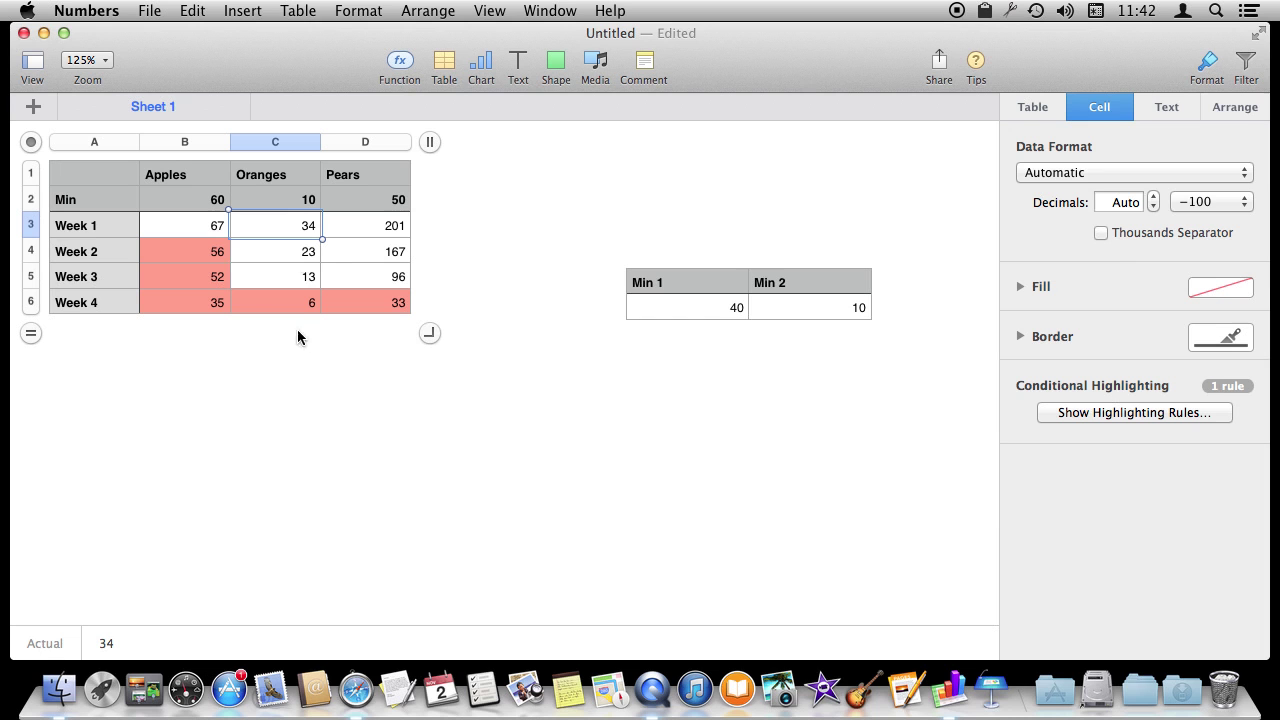